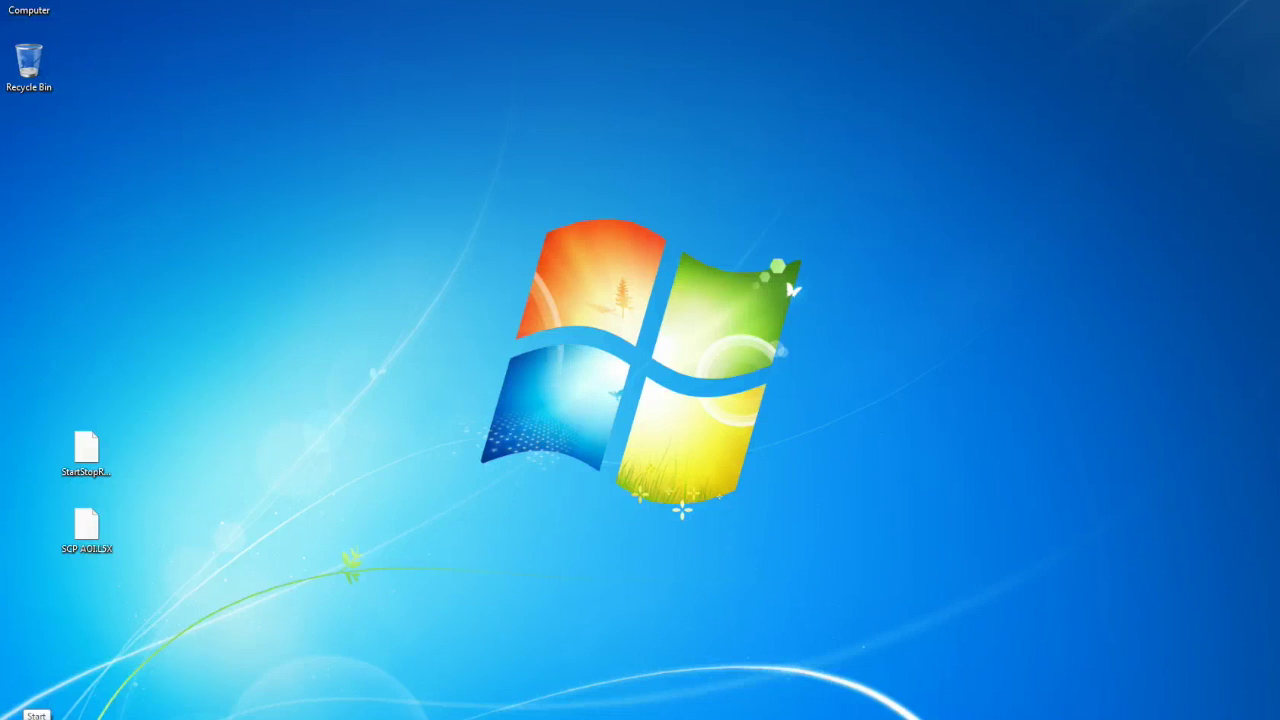
# Launch RSLinx Classic from Start > All Programs > Rockwell Software > RSLinx.
pyautogui.click(15, 712)
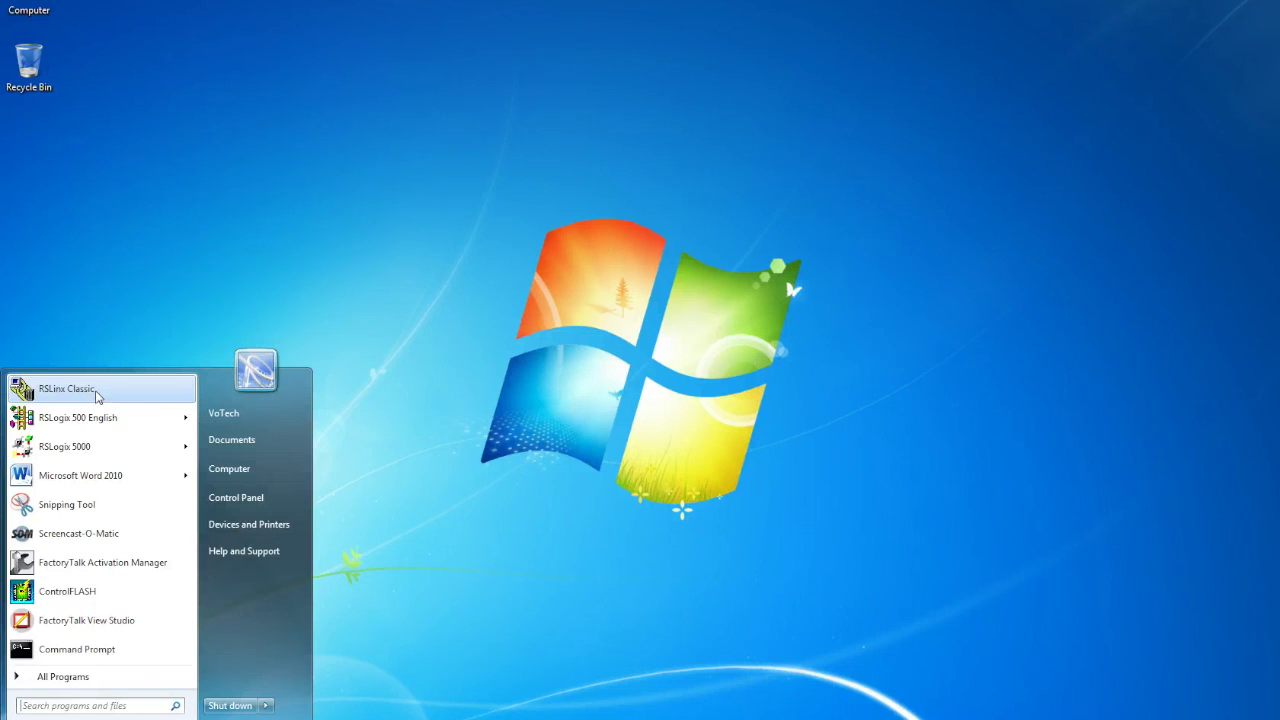
pyautogui.click(99, 400)
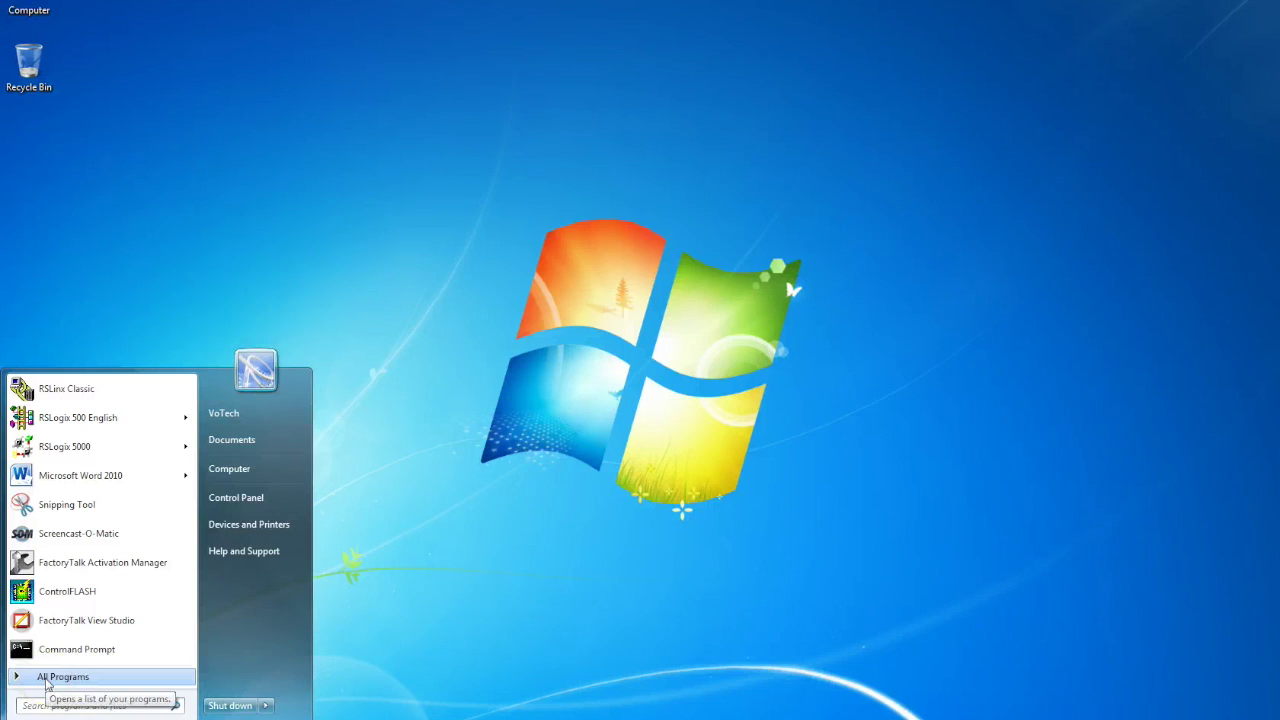
pyautogui.click(46, 678)
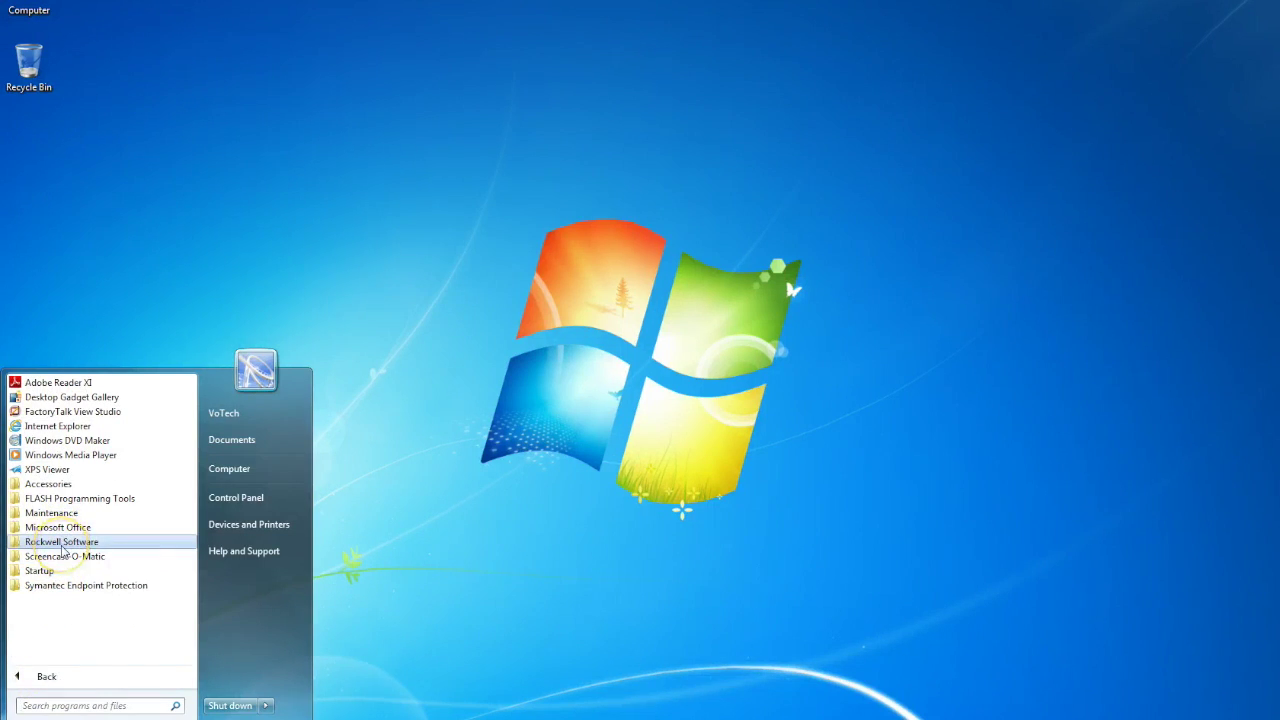
pyautogui.click(62, 542)
pyautogui.moveTo(190, 512); pyautogui.dragTo(188, 523)
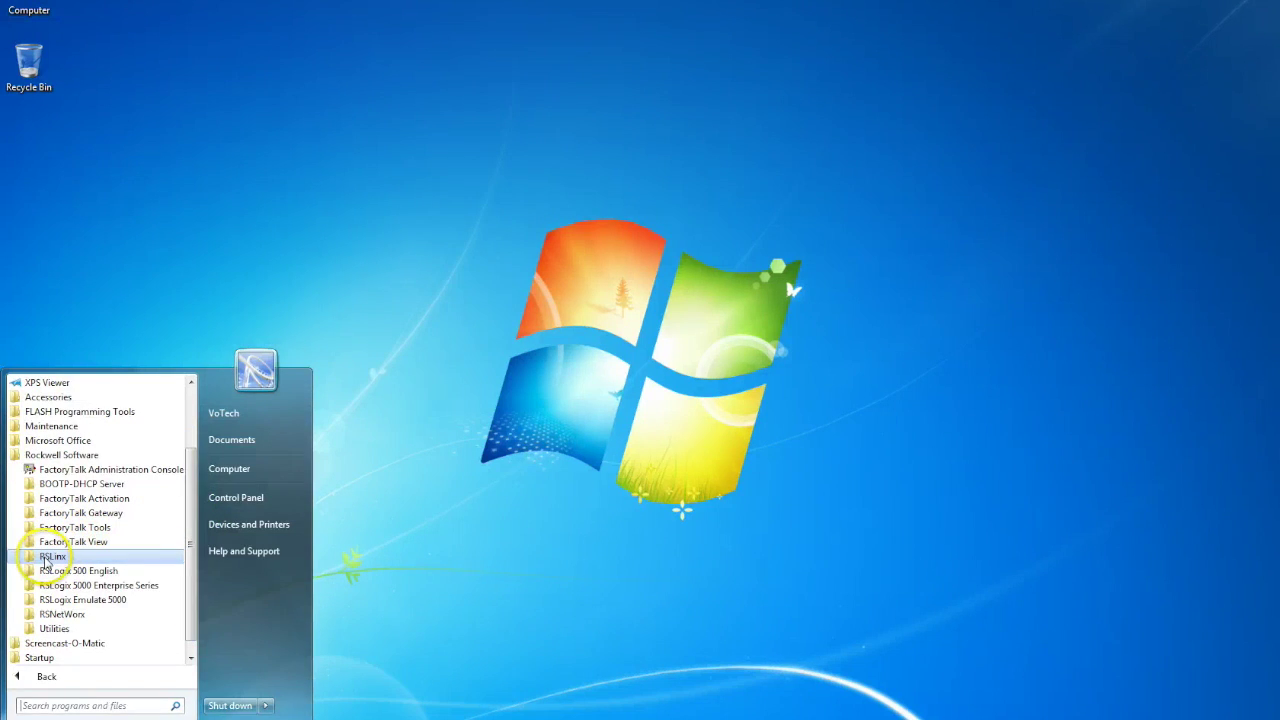
pyautogui.click(46, 558)
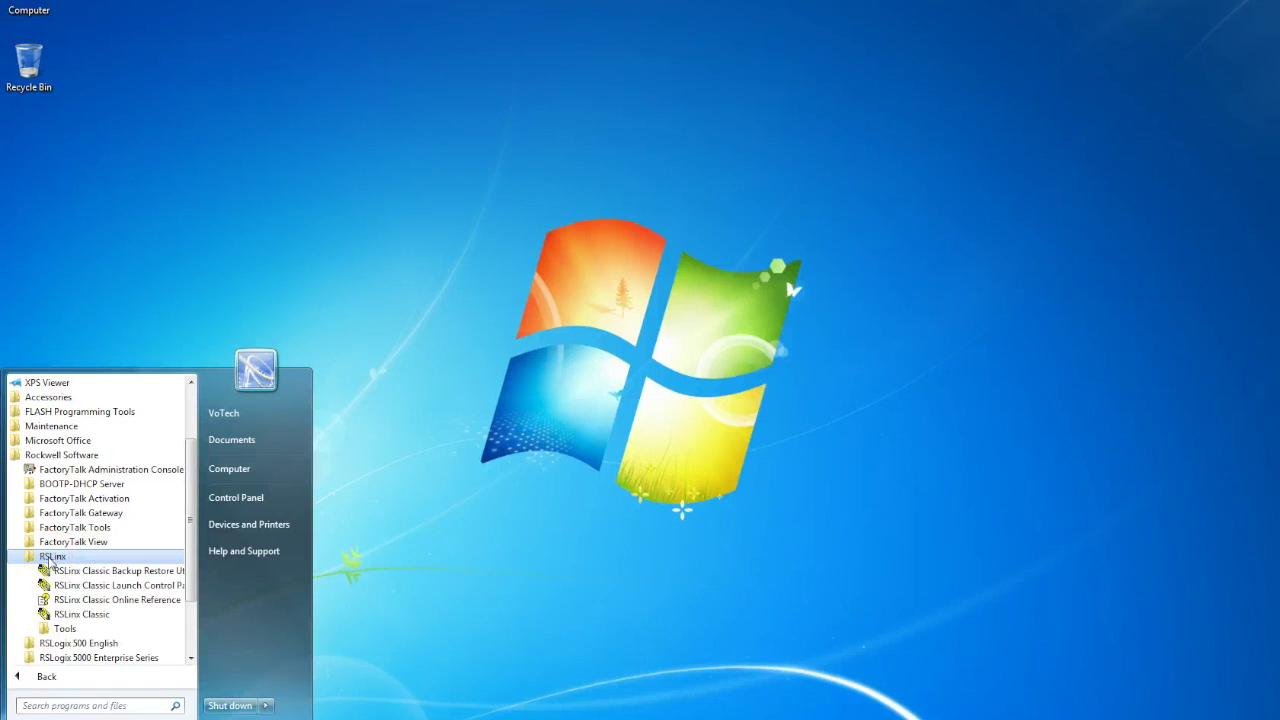
pyautogui.click(89, 620)
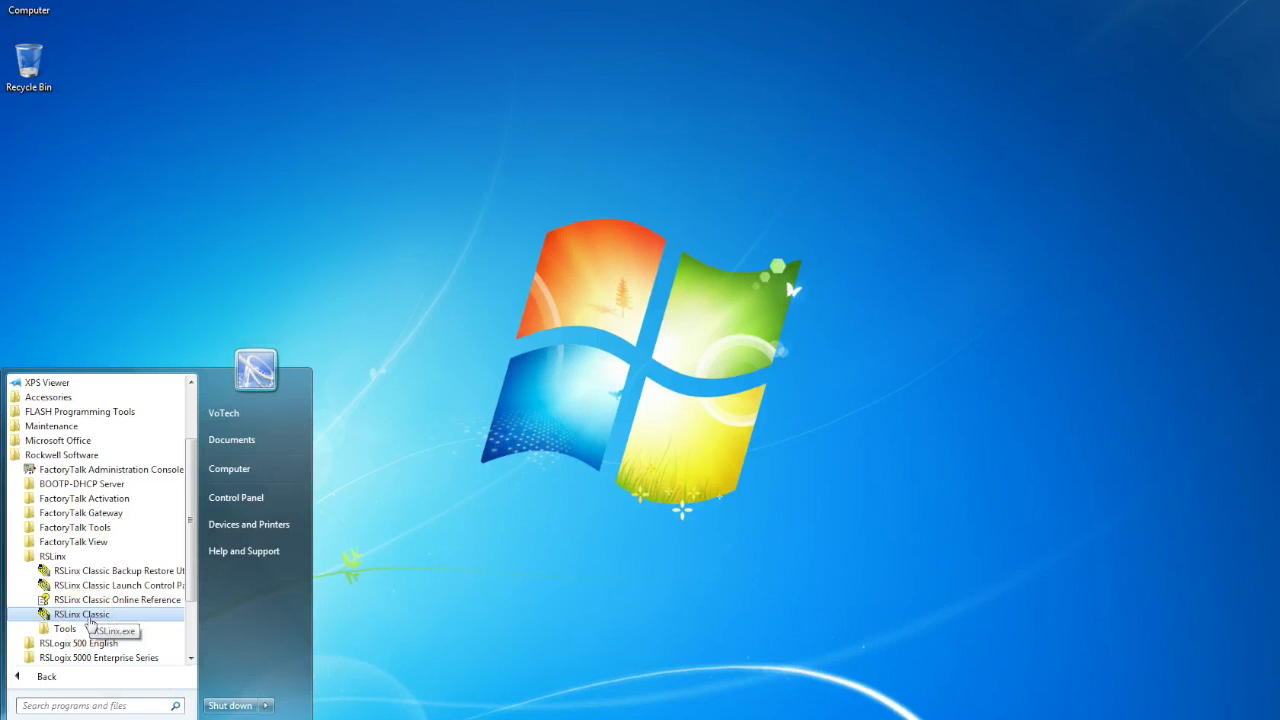
pyautogui.click(90, 620)
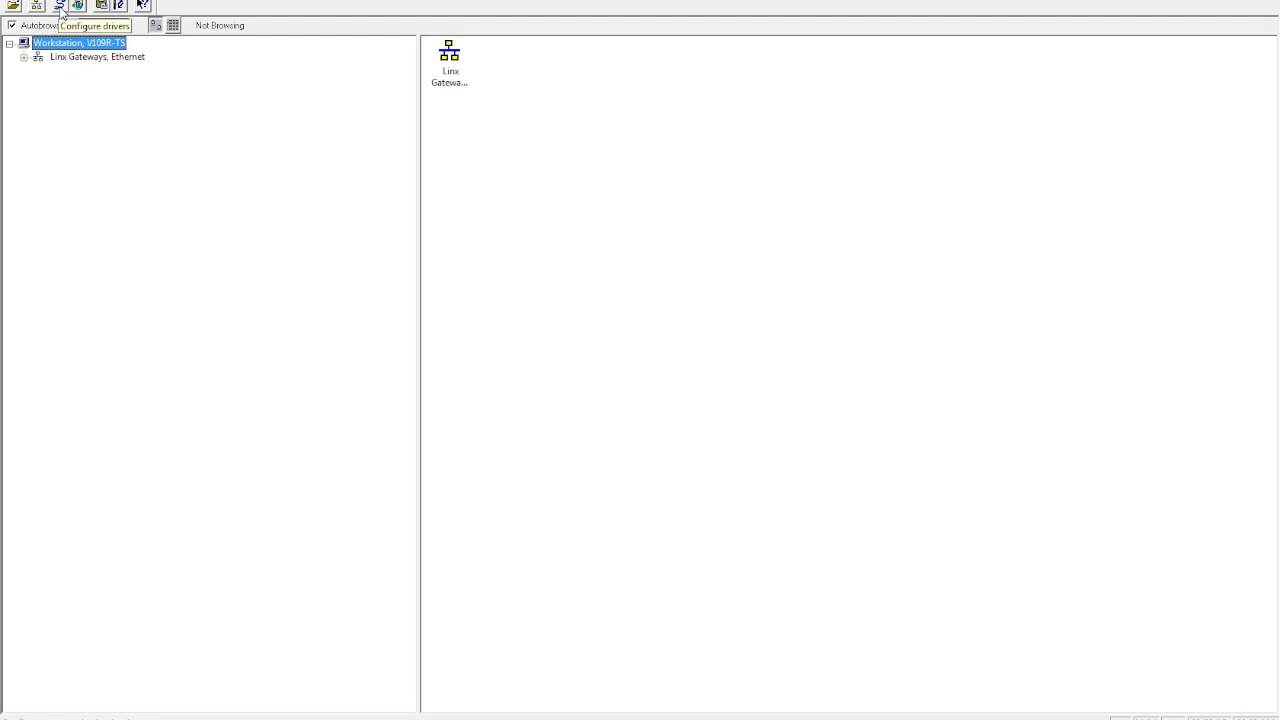
# Open Configure Drivers and choose EtherNet/IP Driver as the driver type to add.
pyautogui.click(60, 6)
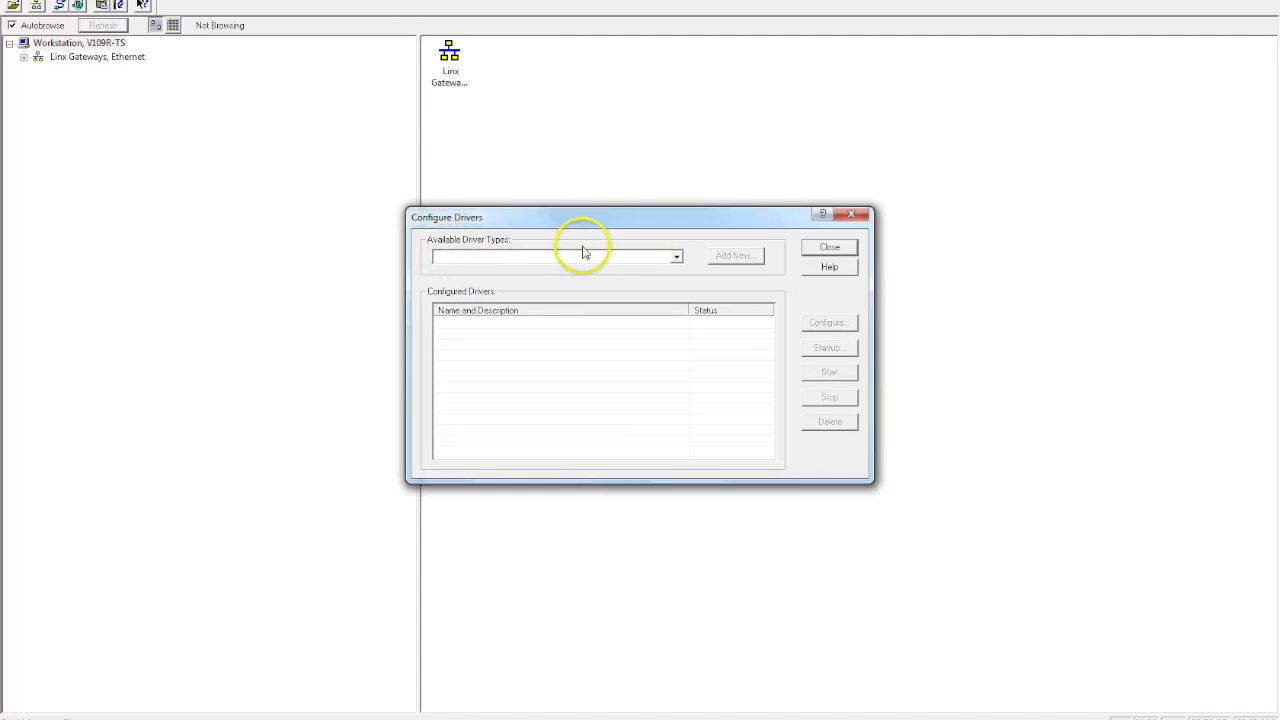
pyautogui.click(676, 257)
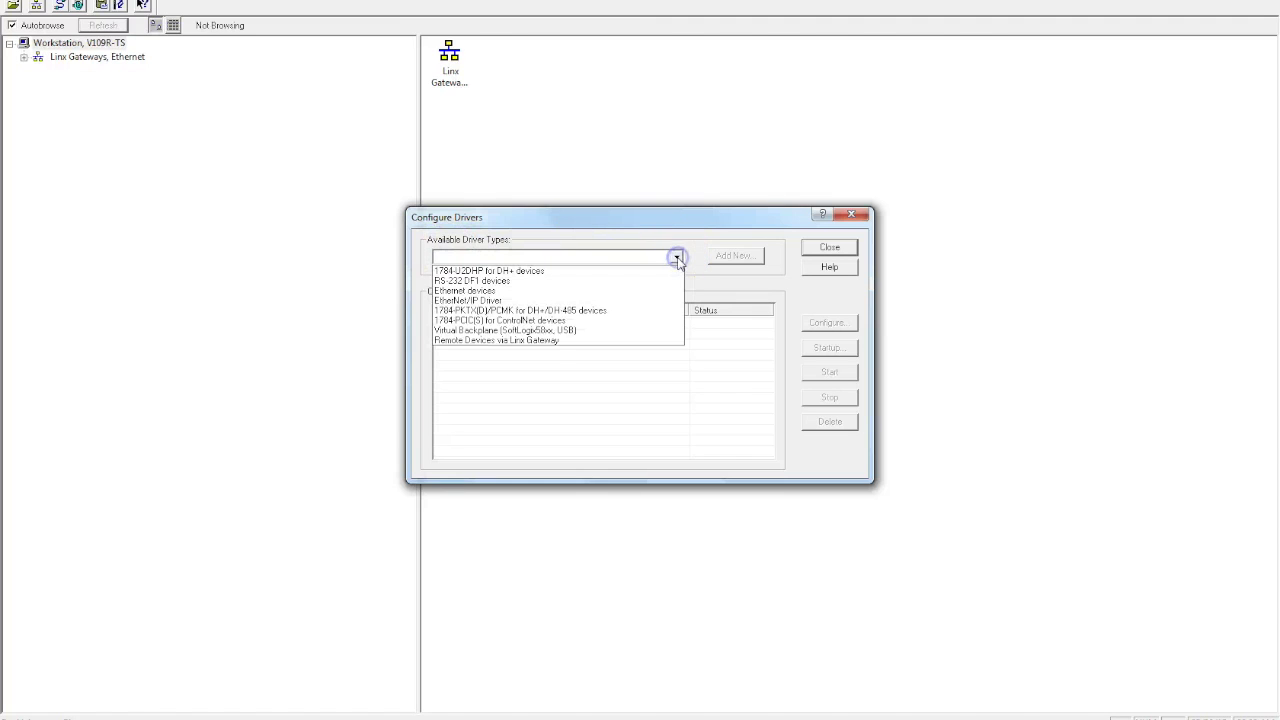
pyautogui.moveTo(650, 272); pyautogui.dragTo(538, 302)
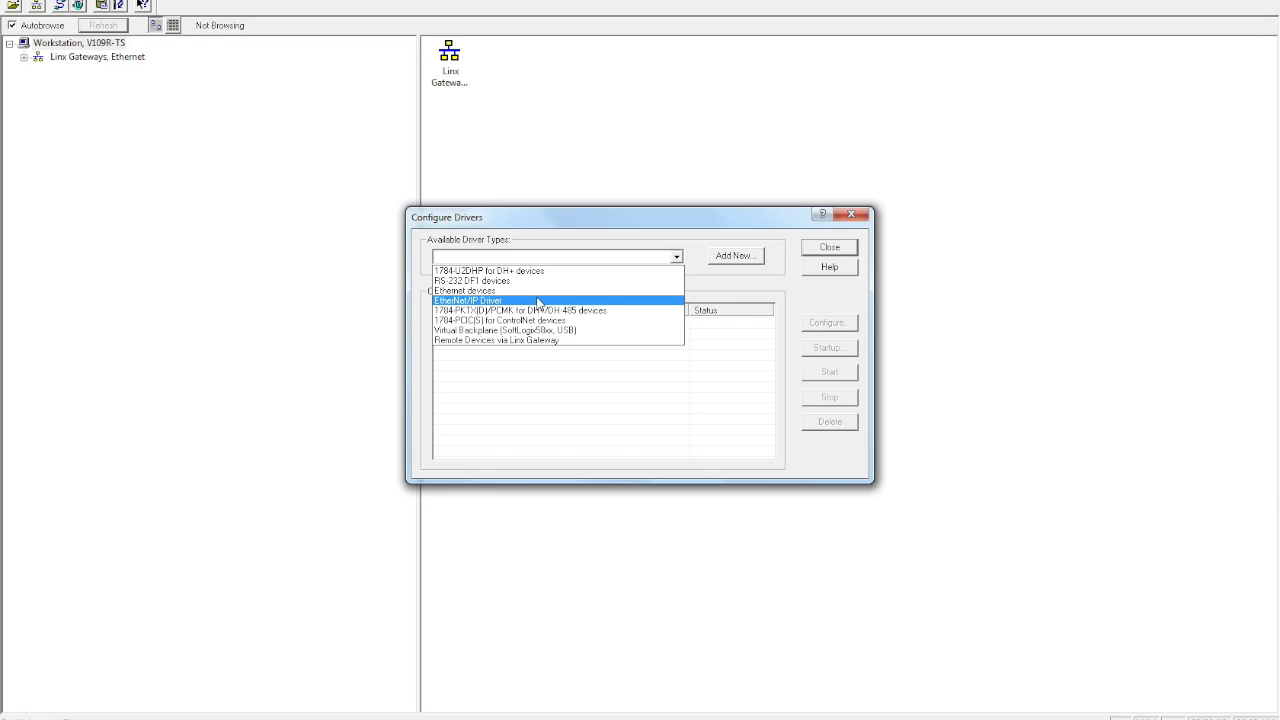
pyautogui.moveTo(537, 300); pyautogui.dragTo(528, 304)
pyautogui.click(528, 301)
# Add a new EtherNet/IP driver named Teacher_1 and accept its Browse Local Subnet settings.
pyautogui.click(731, 262)
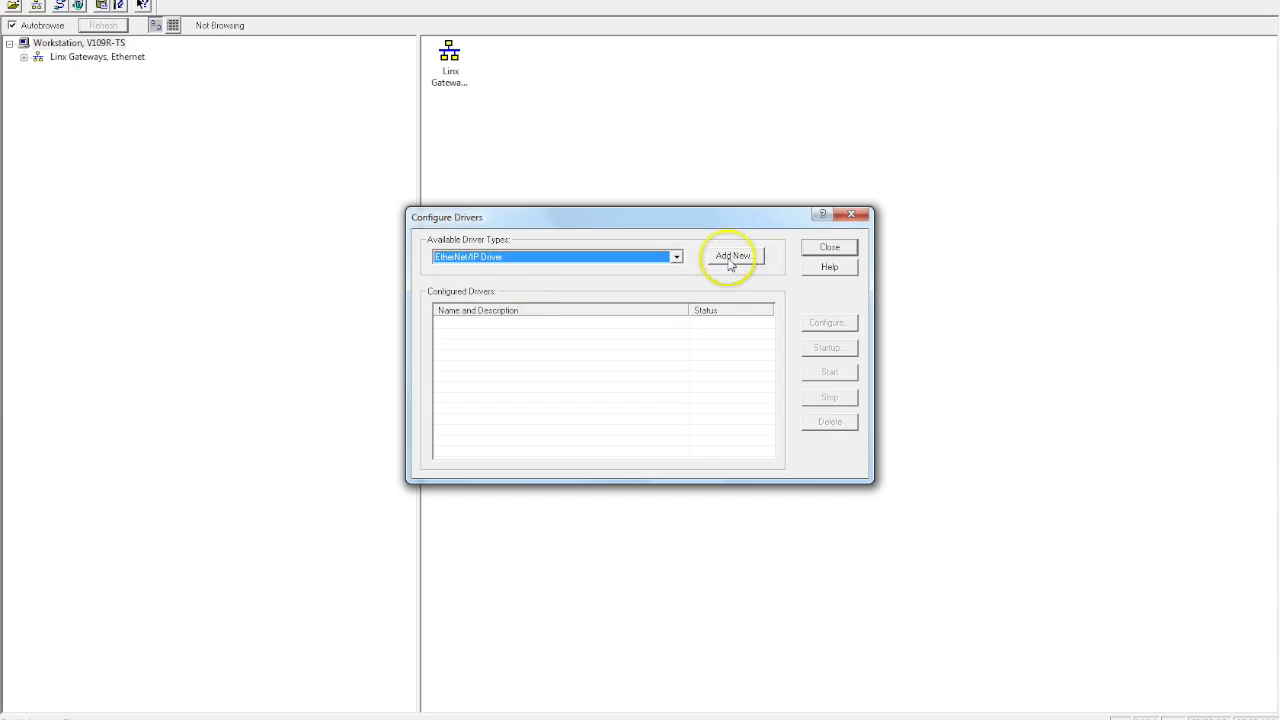
pyautogui.moveTo(608, 363); pyautogui.dragTo(486, 390)
pyautogui.write('Teac')
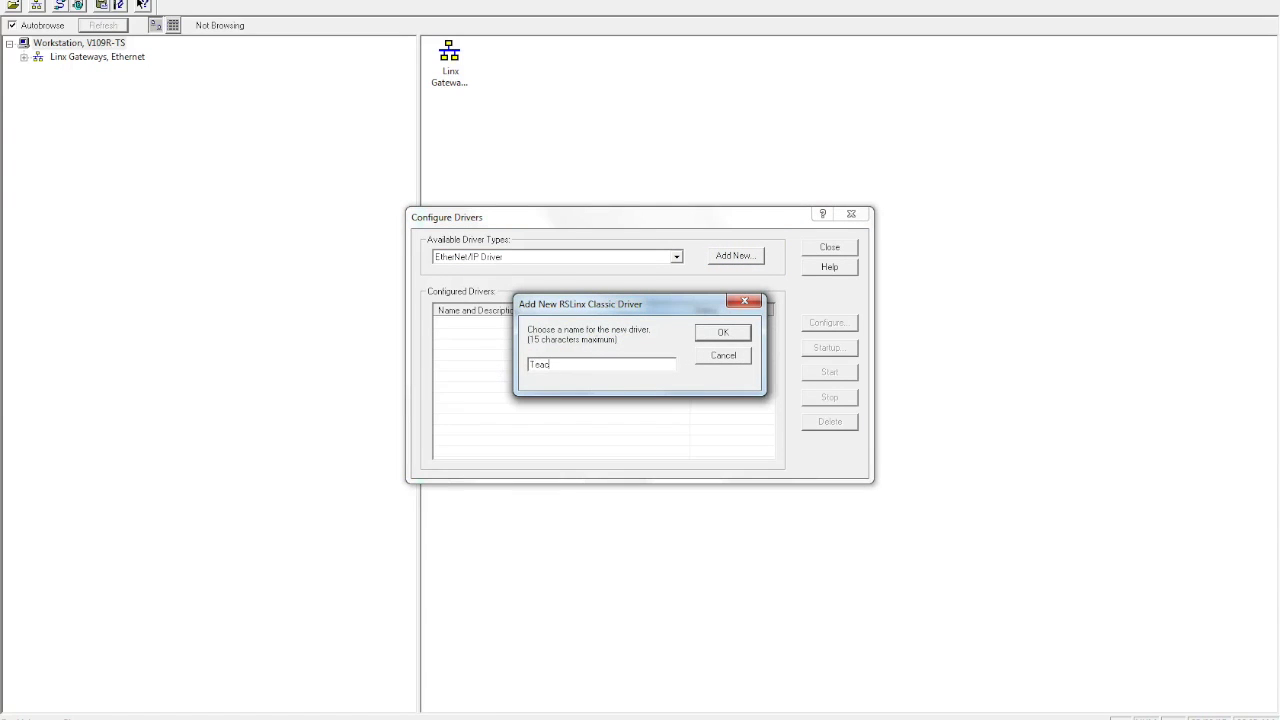
pyautogui.write('her_1')
pyautogui.click(724, 335)
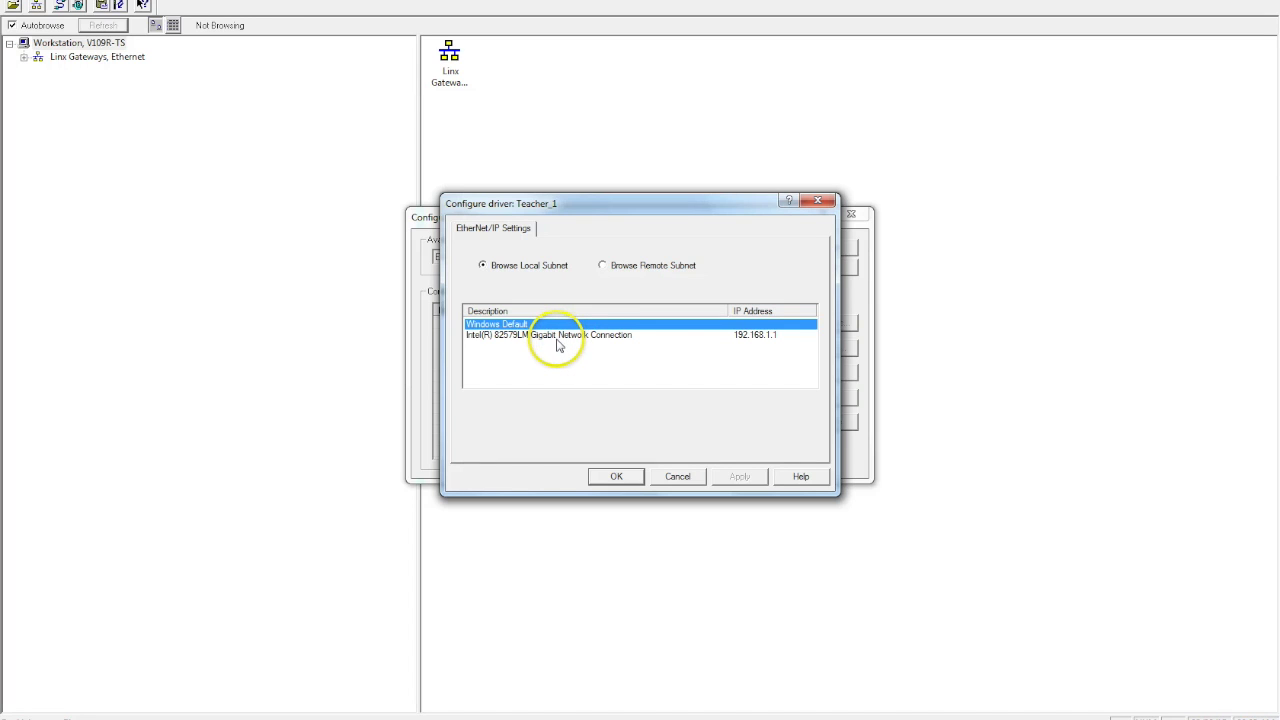
pyautogui.click(612, 479)
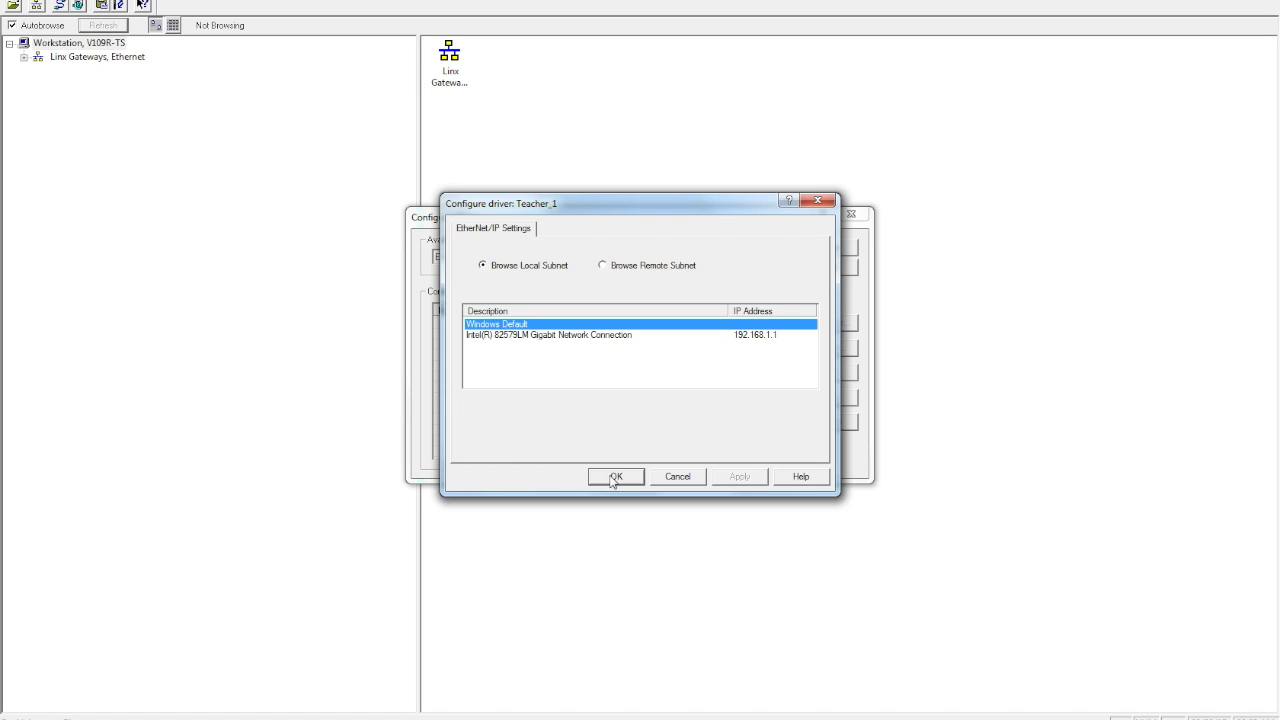
# Start the Teacher_1 driver with Browse Local Subnet and close Configure Drivers.
pyautogui.click(611, 478)
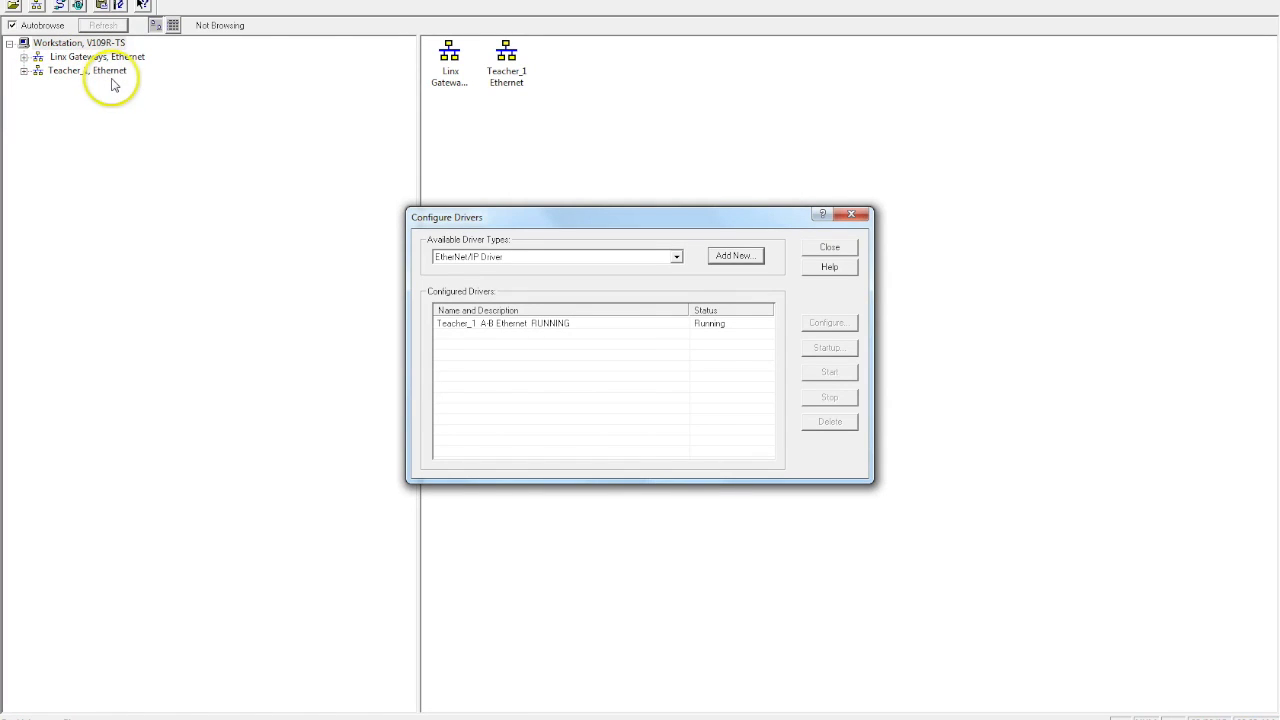
pyautogui.click(833, 250)
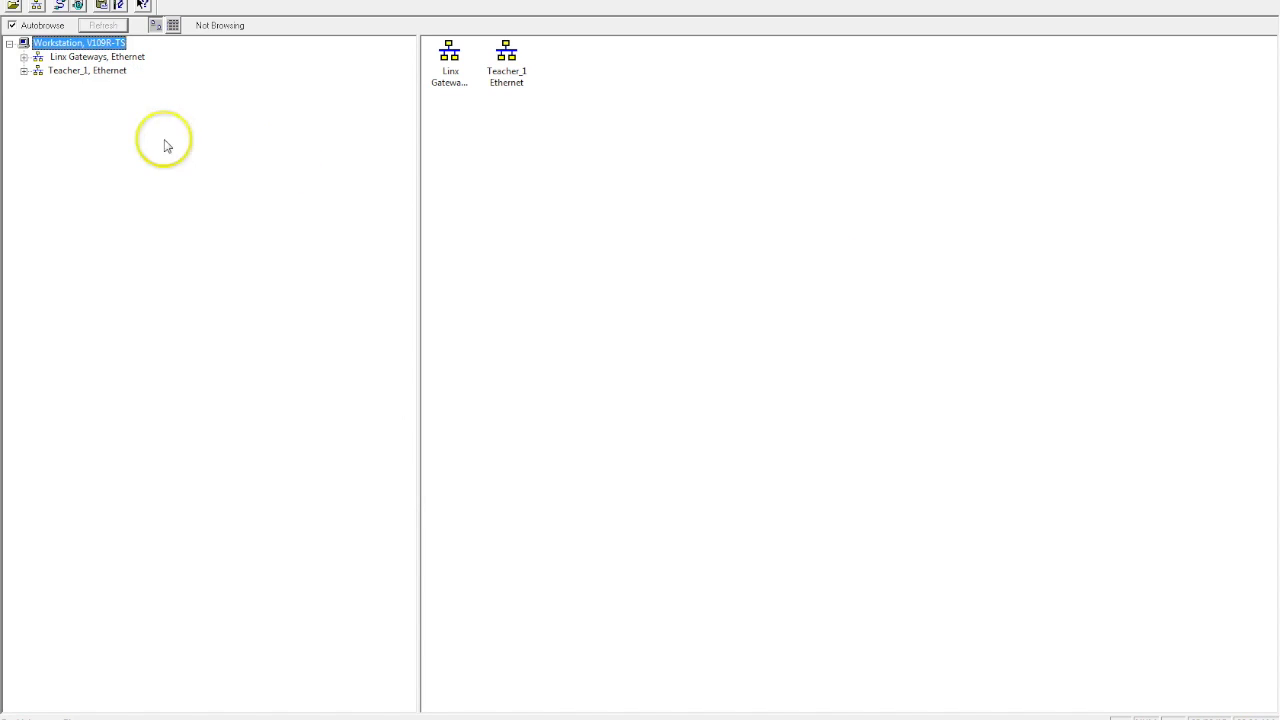
# Expand Teacher_1 to view its MicroLogix 1400s, 1769-L35E and PanelView Plus 600s, then collapse it.
pyautogui.click(23, 71)
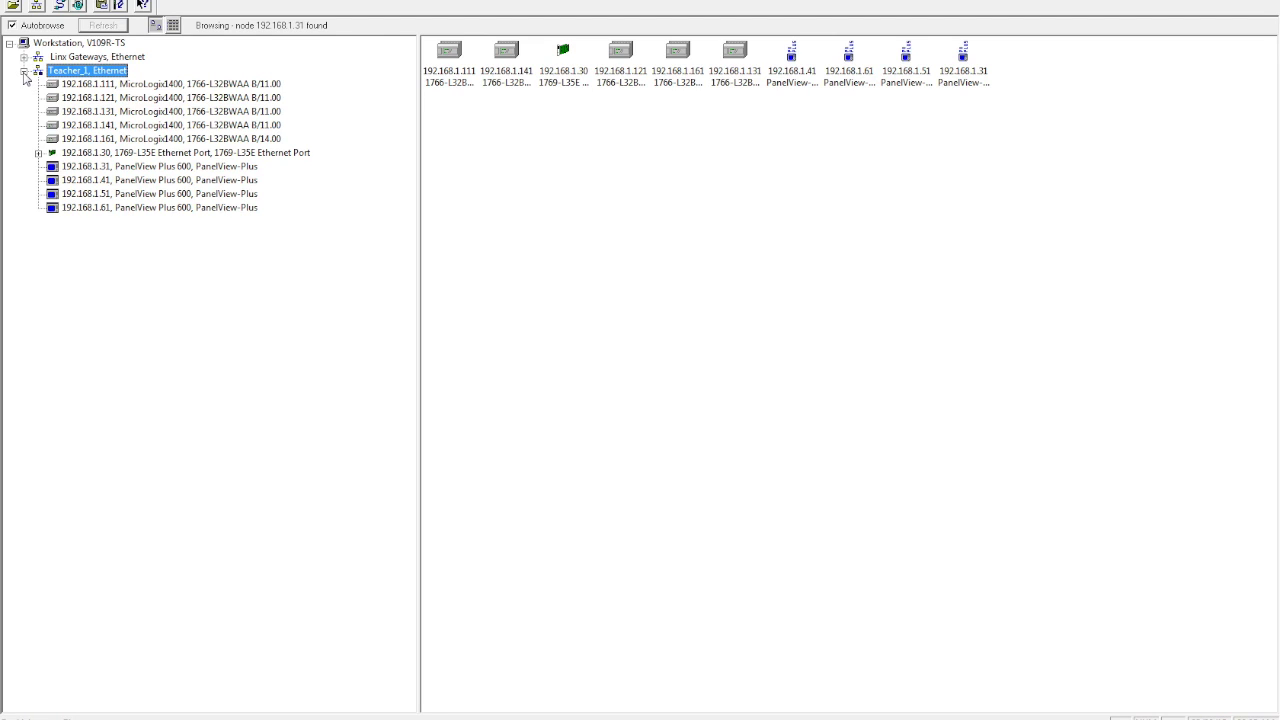
pyautogui.click(23, 71)
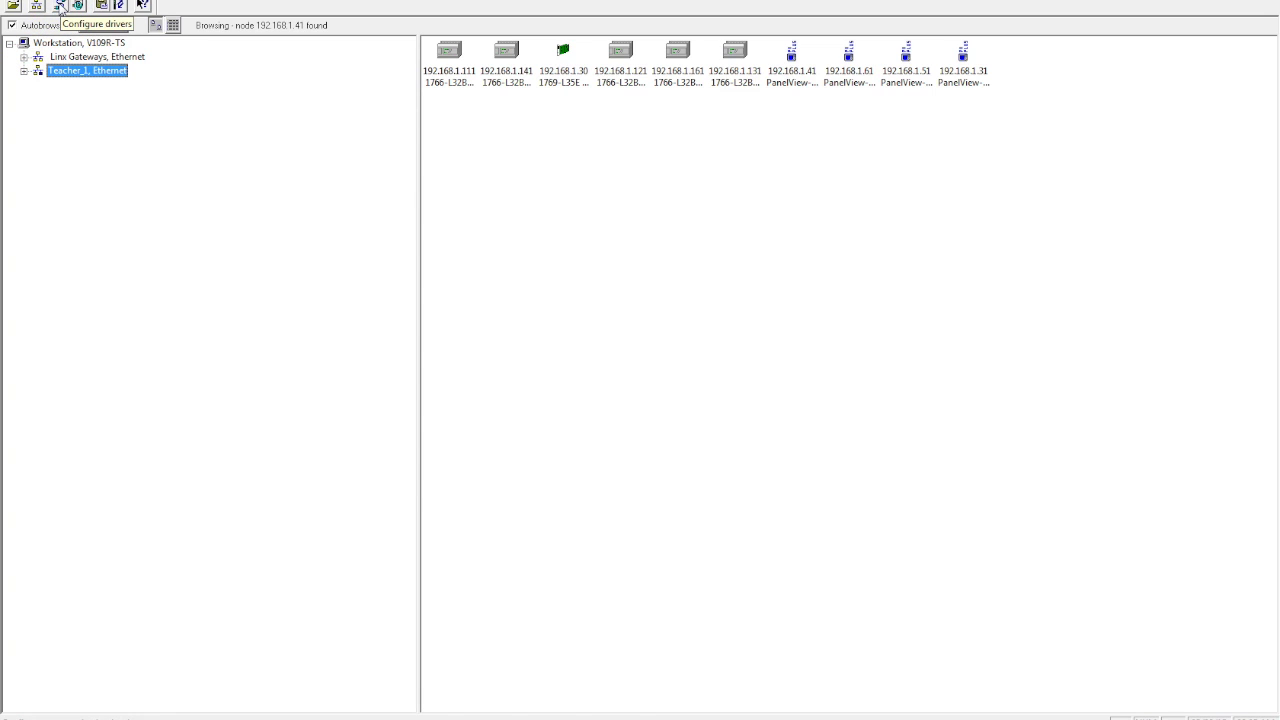
# Reopen Configure Drivers and add a new Ethernet devices driver, default name AB_ETH-1.
pyautogui.click(60, 7)
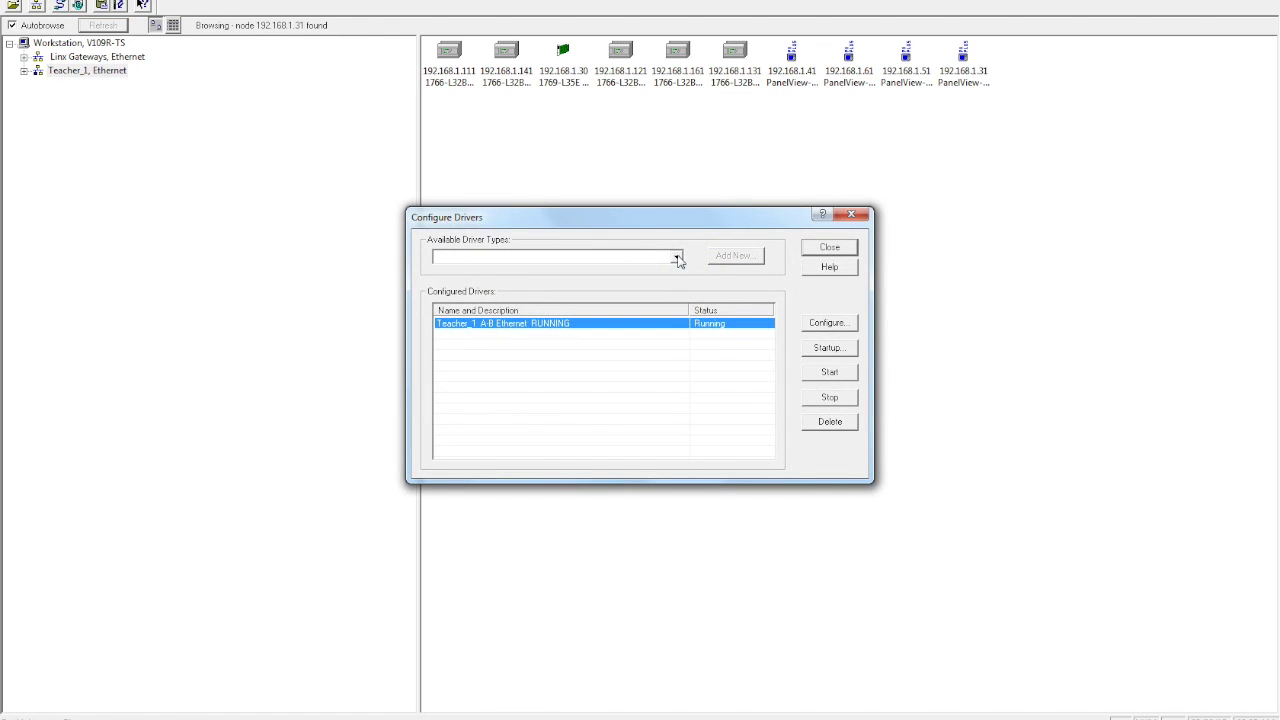
pyautogui.click(677, 258)
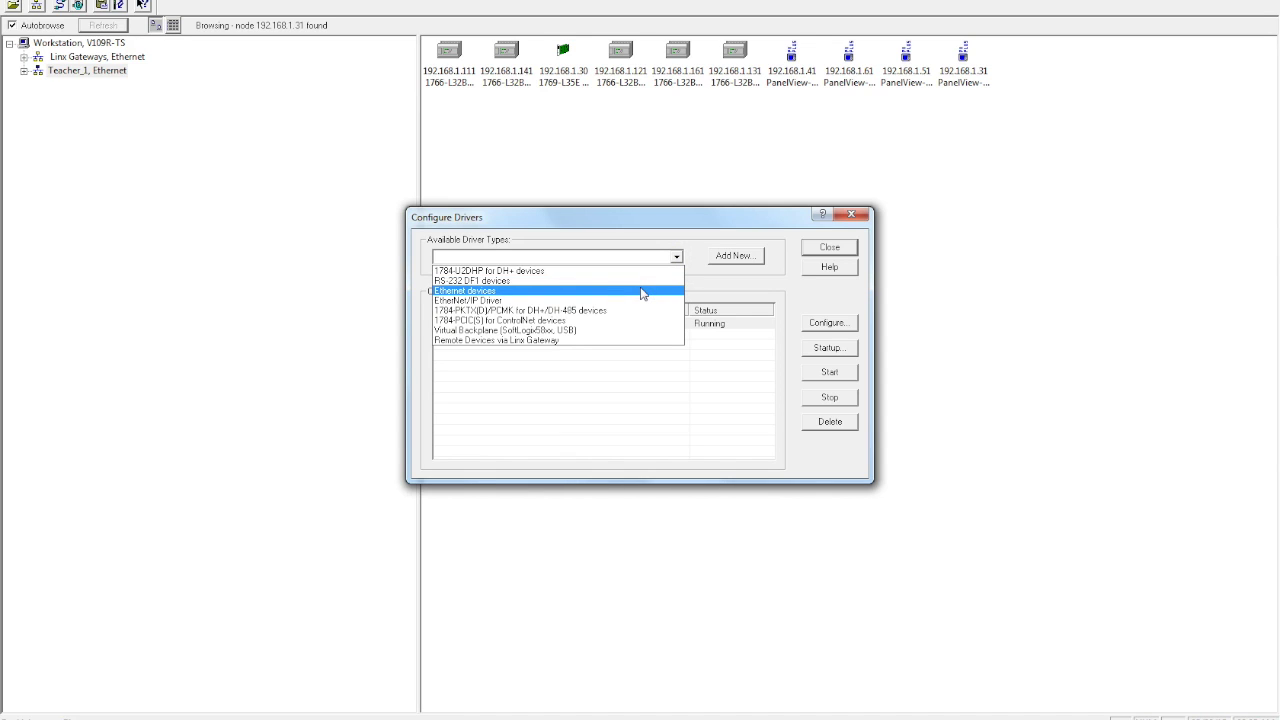
pyautogui.click(640, 291)
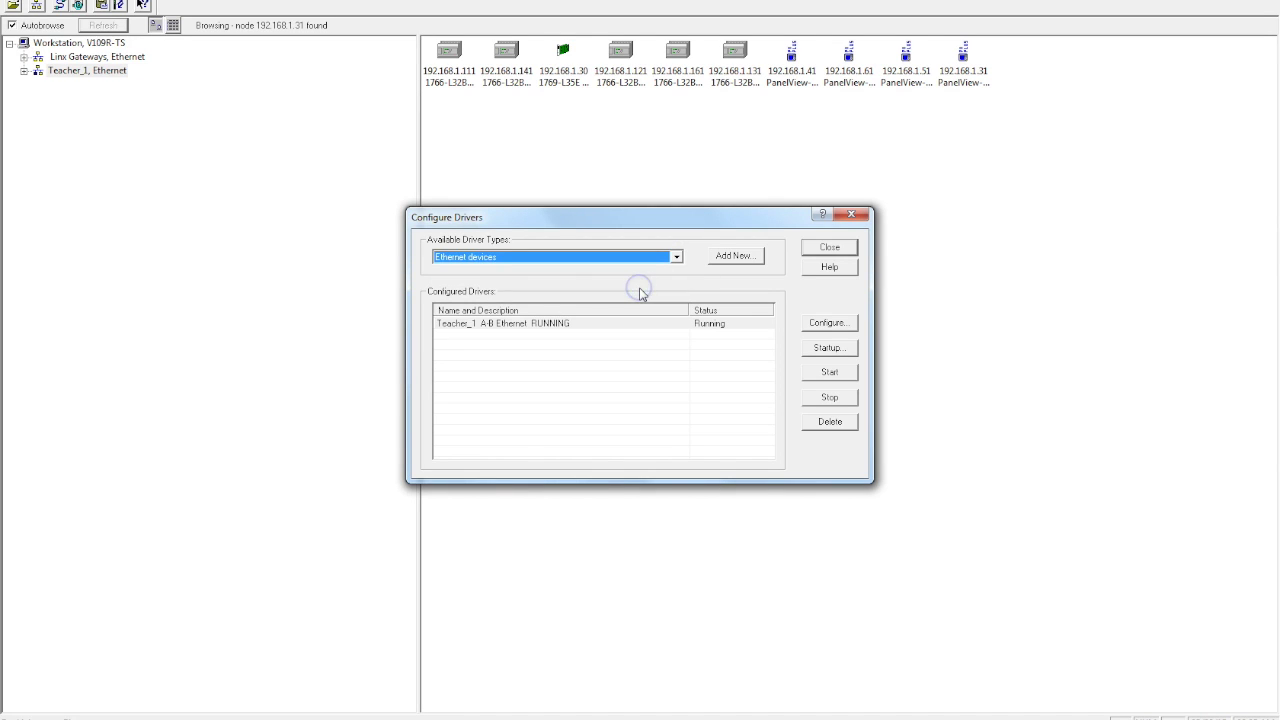
pyautogui.click(735, 256)
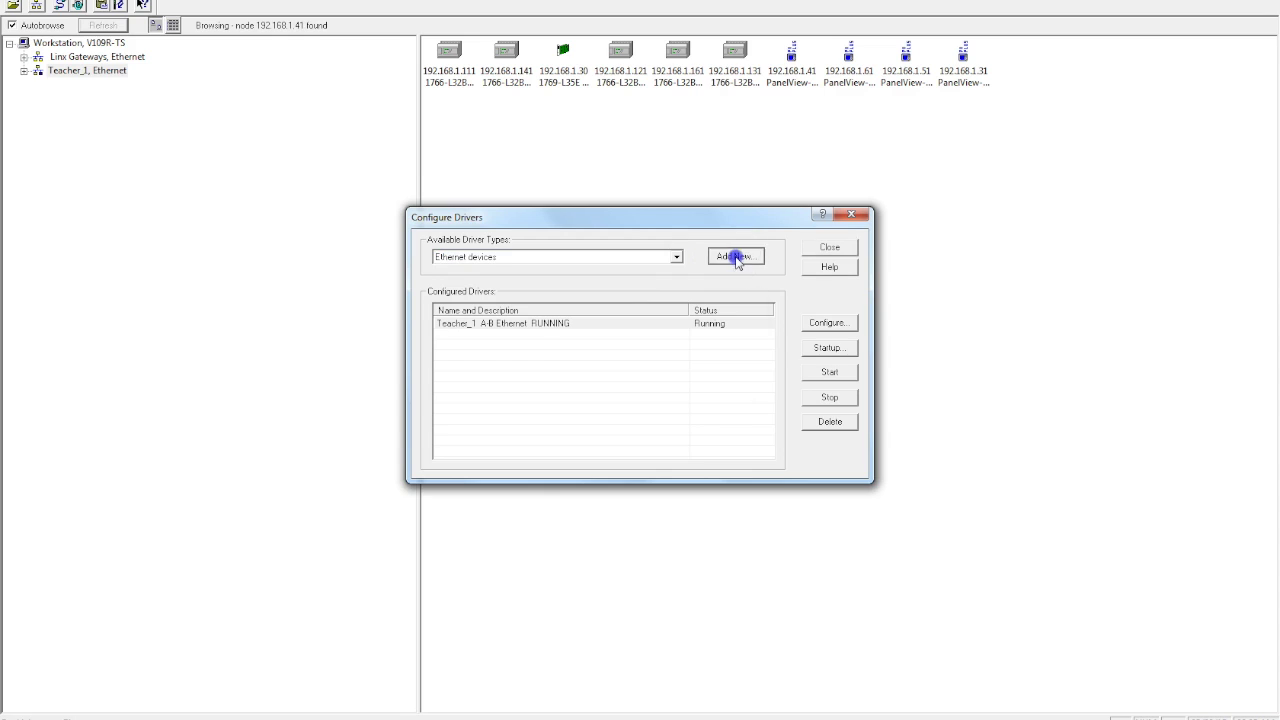
pyautogui.click(566, 368)
# Rename the new Ethernet devices driver from AB_ETH-1 to Teacher_2 and confirm.
pyautogui.doubleClick(566, 368)
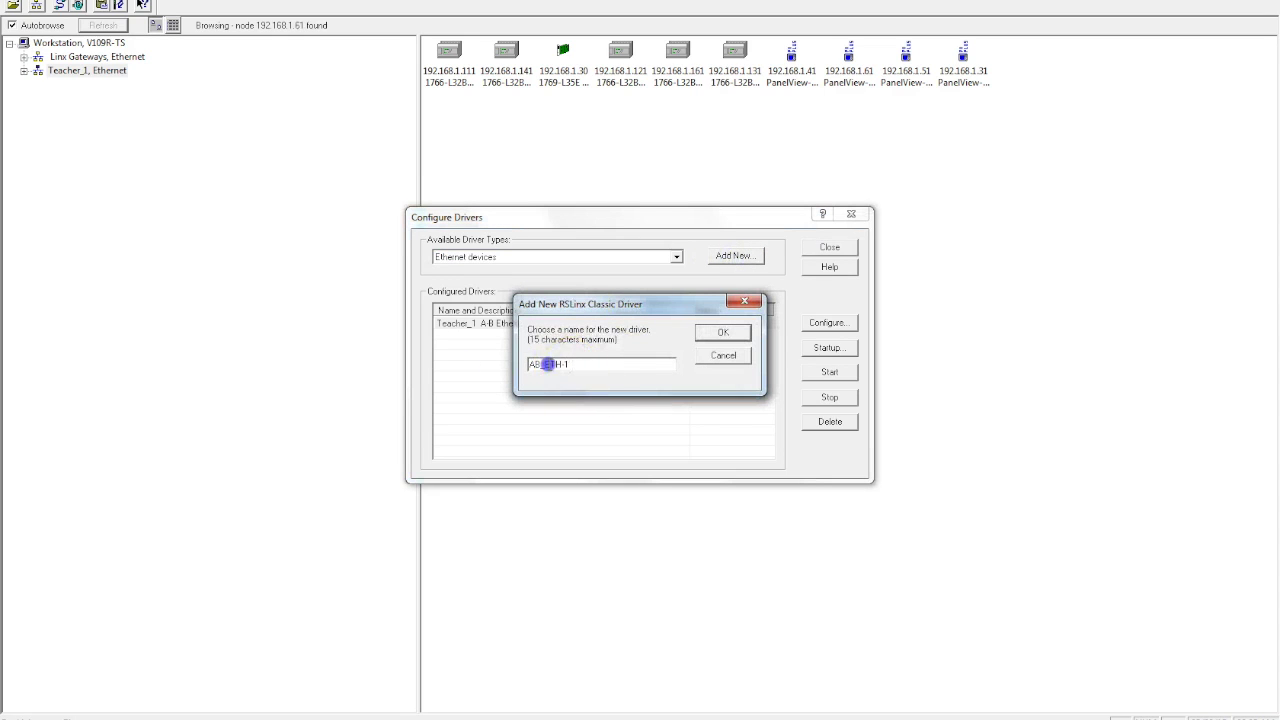
pyautogui.write('TEachN')
pyautogui.press('BackSpace')
pyautogui.press('BackSpace')
pyautogui.press('BackSpace')
pyautogui.press('BackSpace')
pyautogui.press('BackSpace')
pyautogui.write('ead')
pyautogui.write('her_2')
pyautogui.click(724, 334)
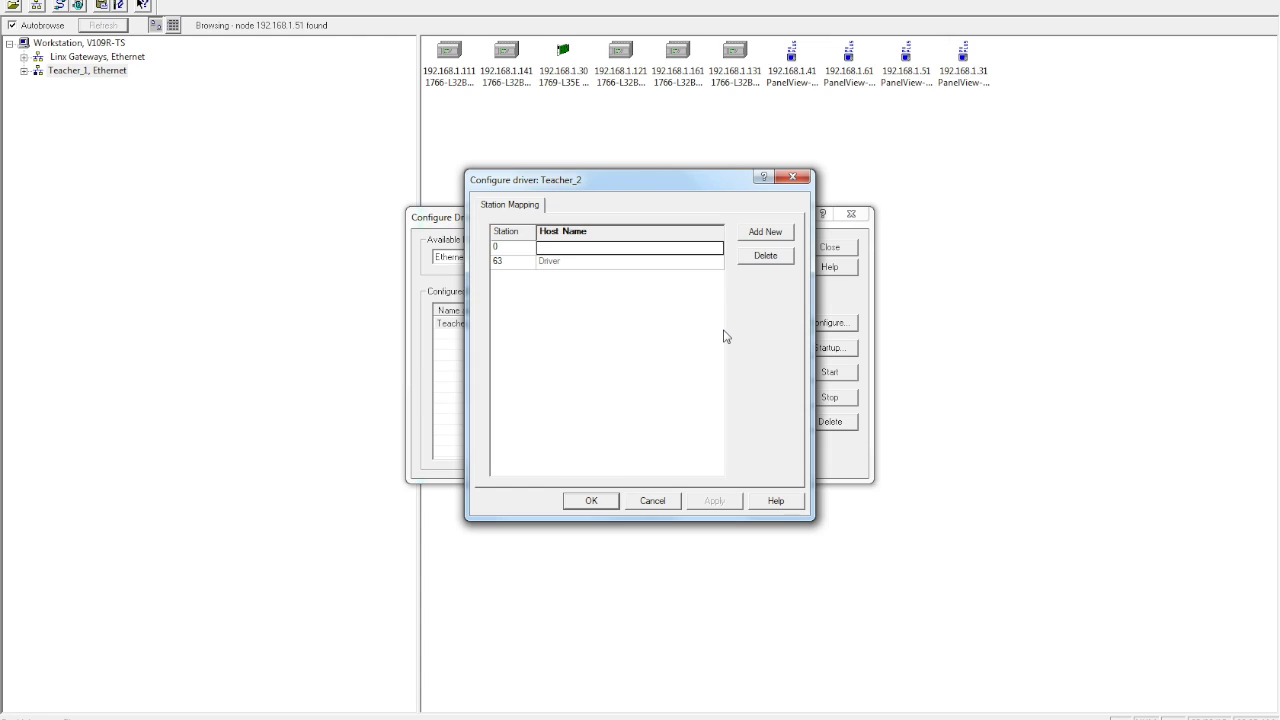
# Map Teacher_2's station 0 to host 192.168.1.111, apply, and accept to start the driver.
pyautogui.write('192')
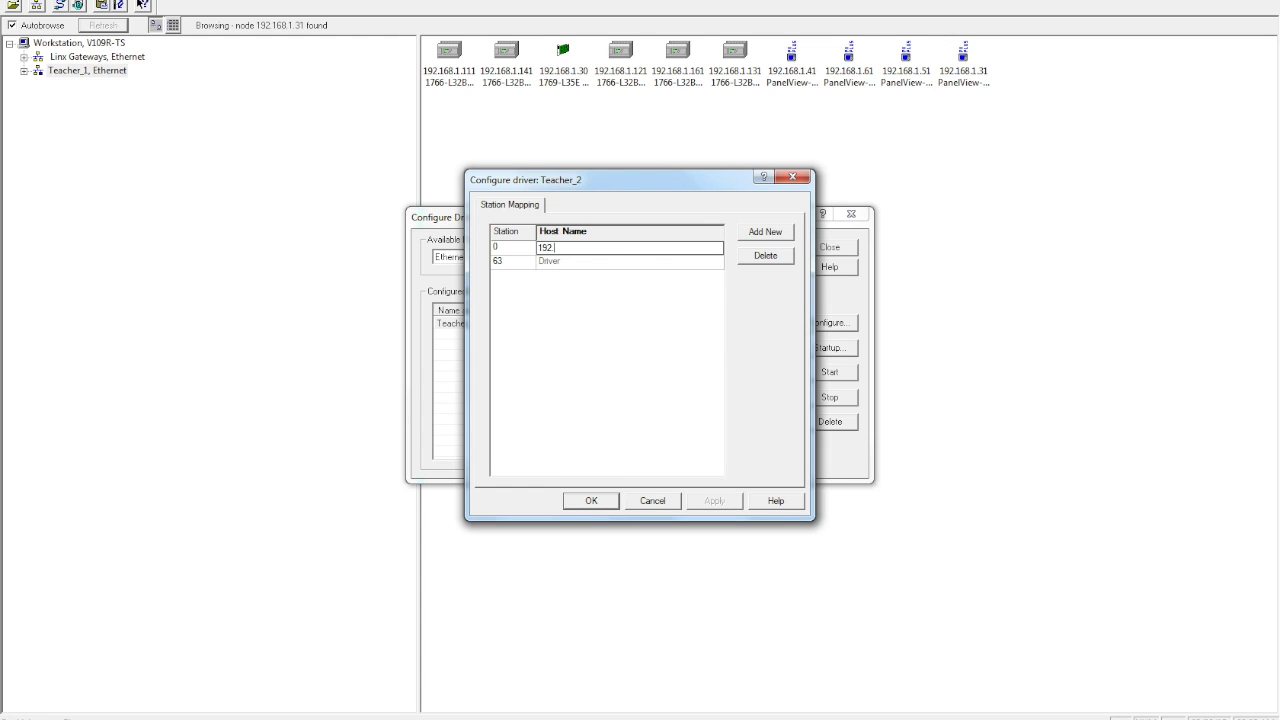
pyautogui.write('.168.1.111')
pyautogui.press('Return')
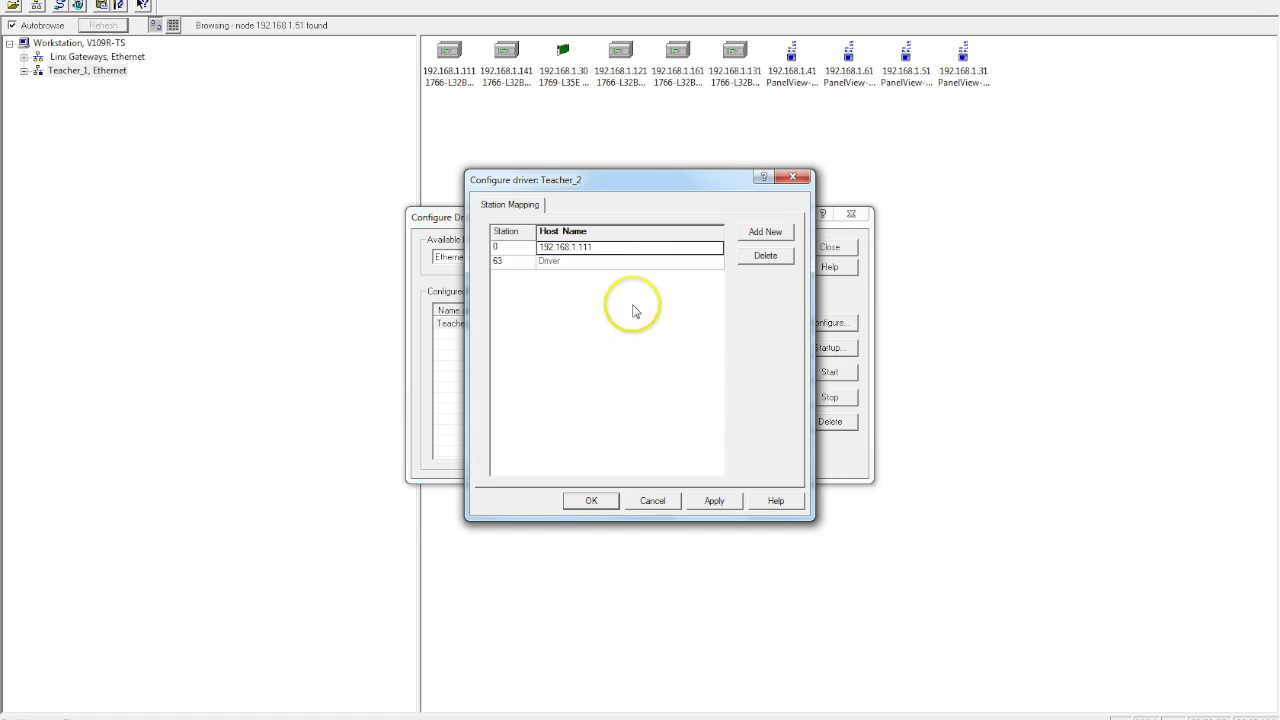
pyautogui.click(573, 248)
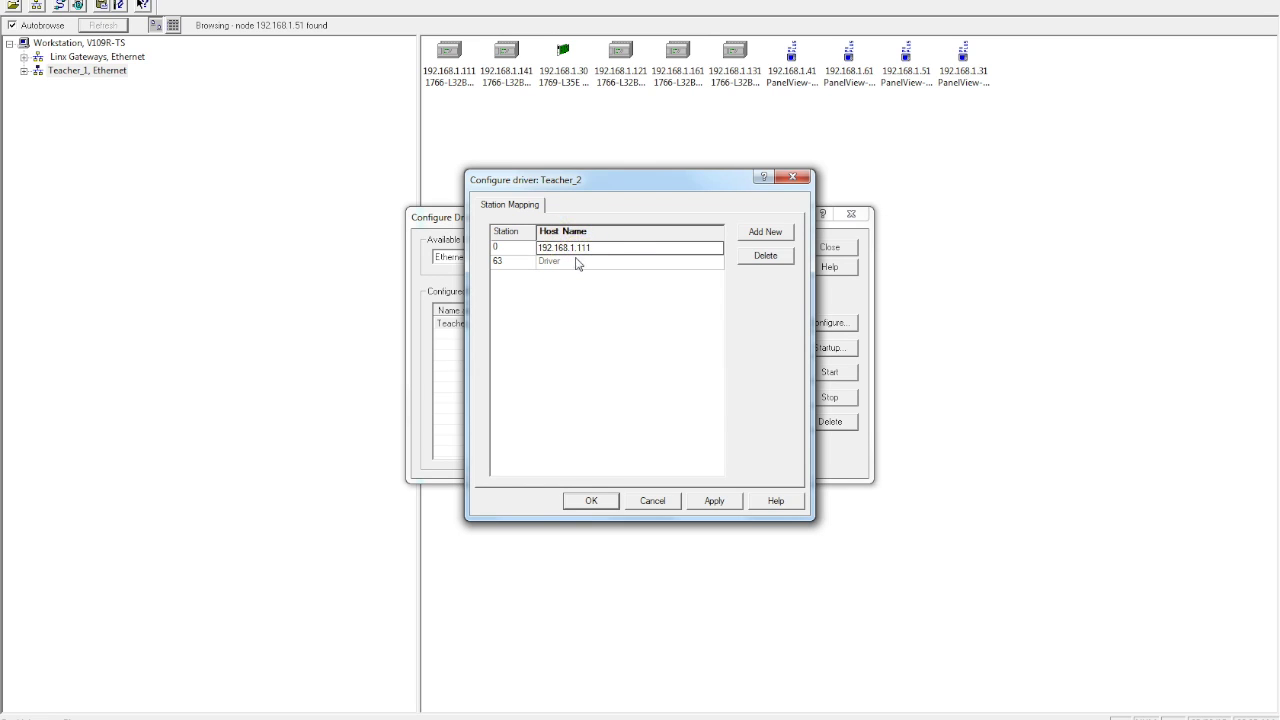
pyautogui.click(628, 257)
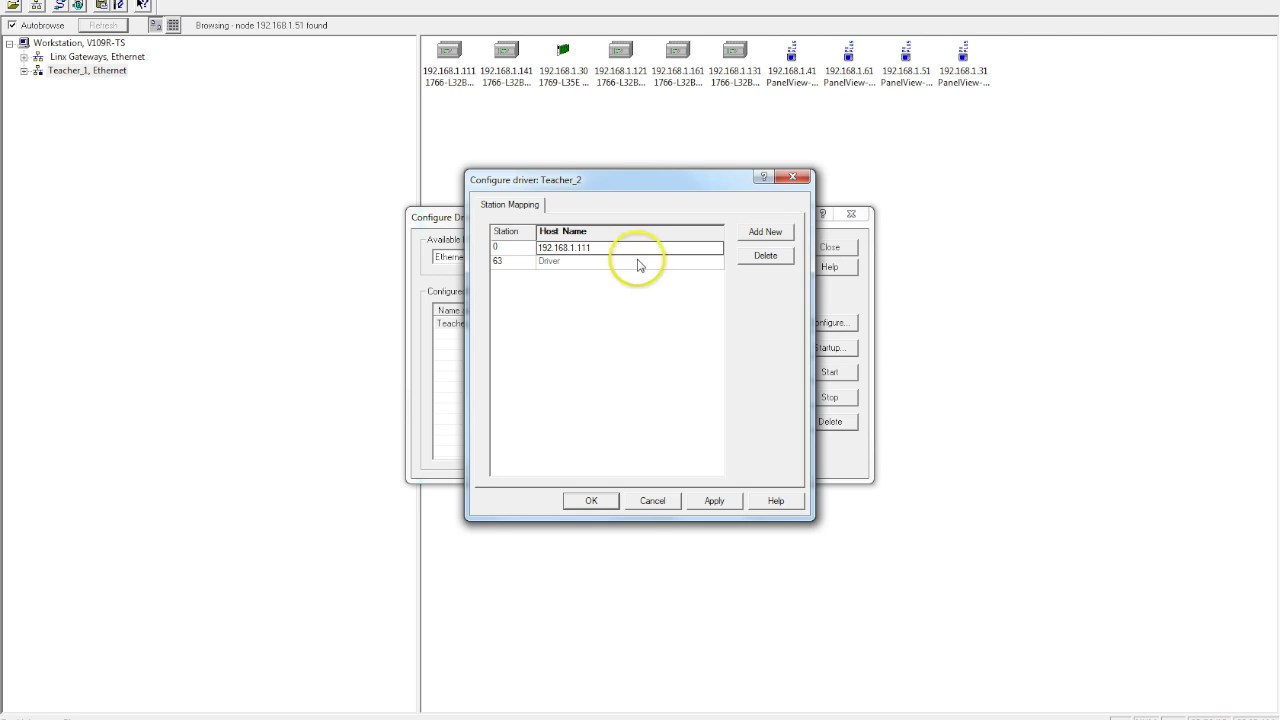
pyautogui.click(714, 502)
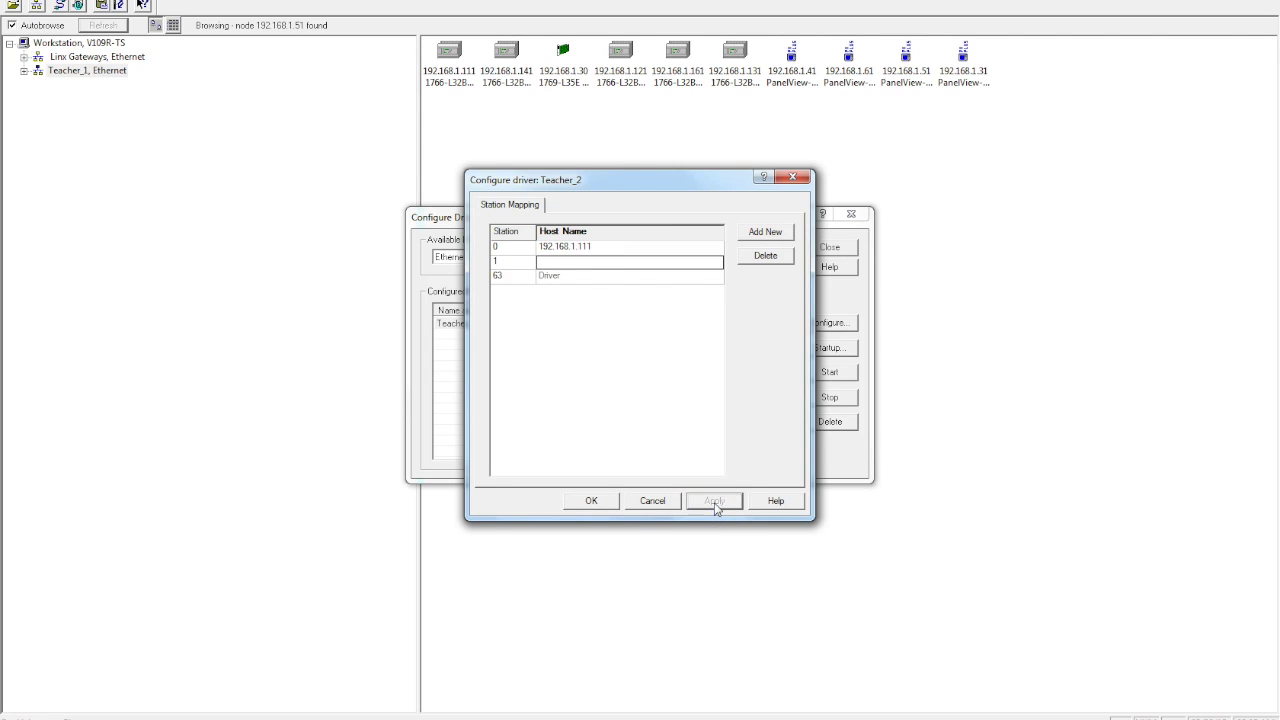
pyautogui.click(714, 505)
pyautogui.click(665, 453)
pyautogui.click(584, 243)
pyautogui.click(545, 263)
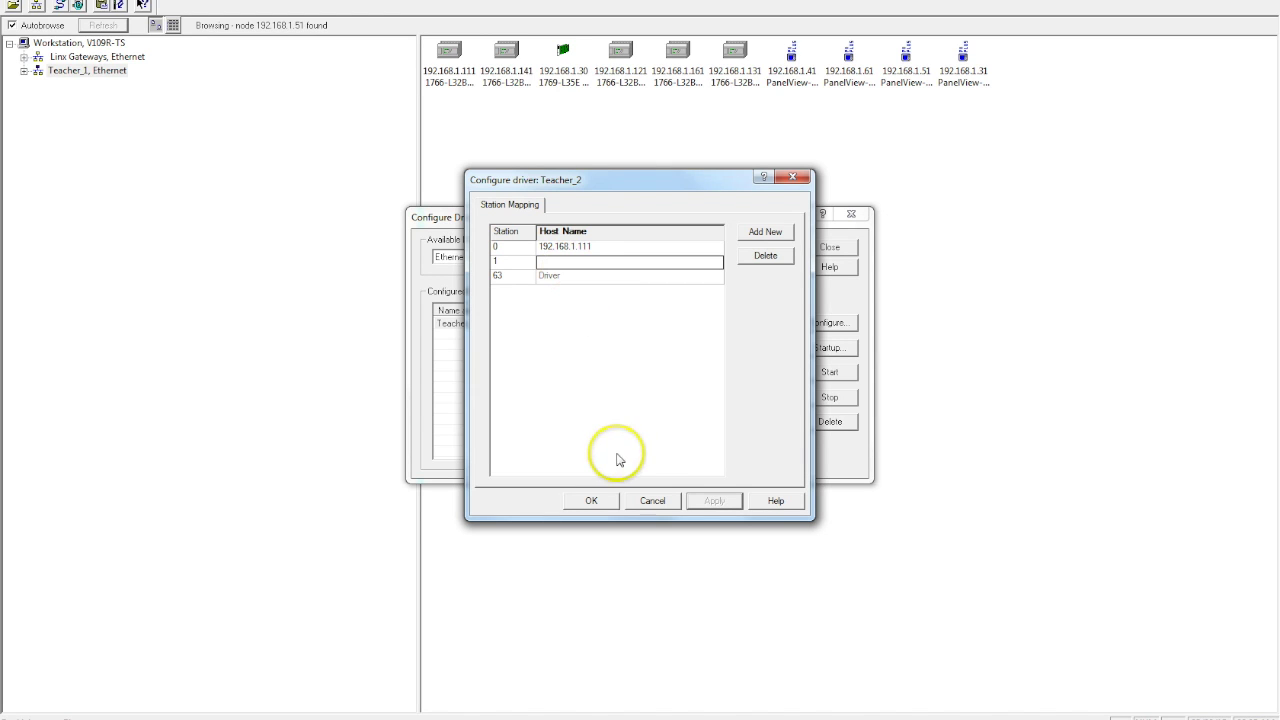
pyautogui.click(592, 502)
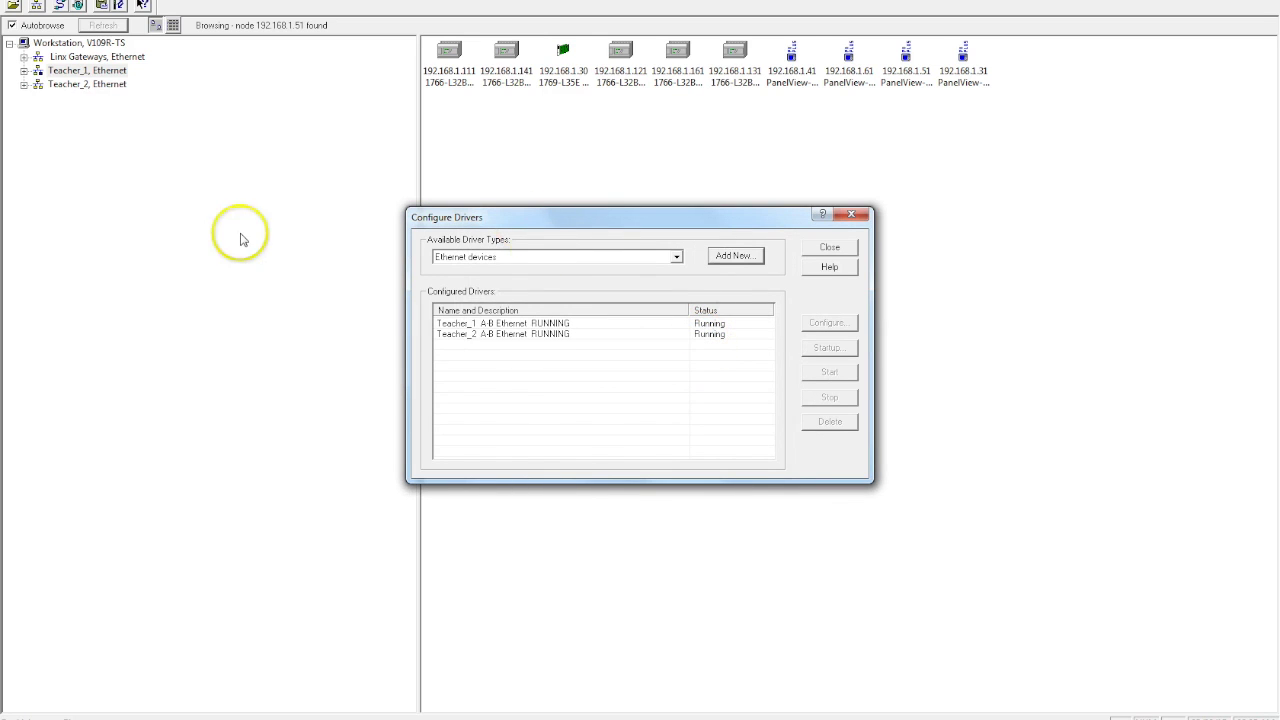
# Expand Teacher_2 and Teacher_1 to see the MicroLogix 1400 at 192.168.1.111.
pyautogui.click(830, 250)
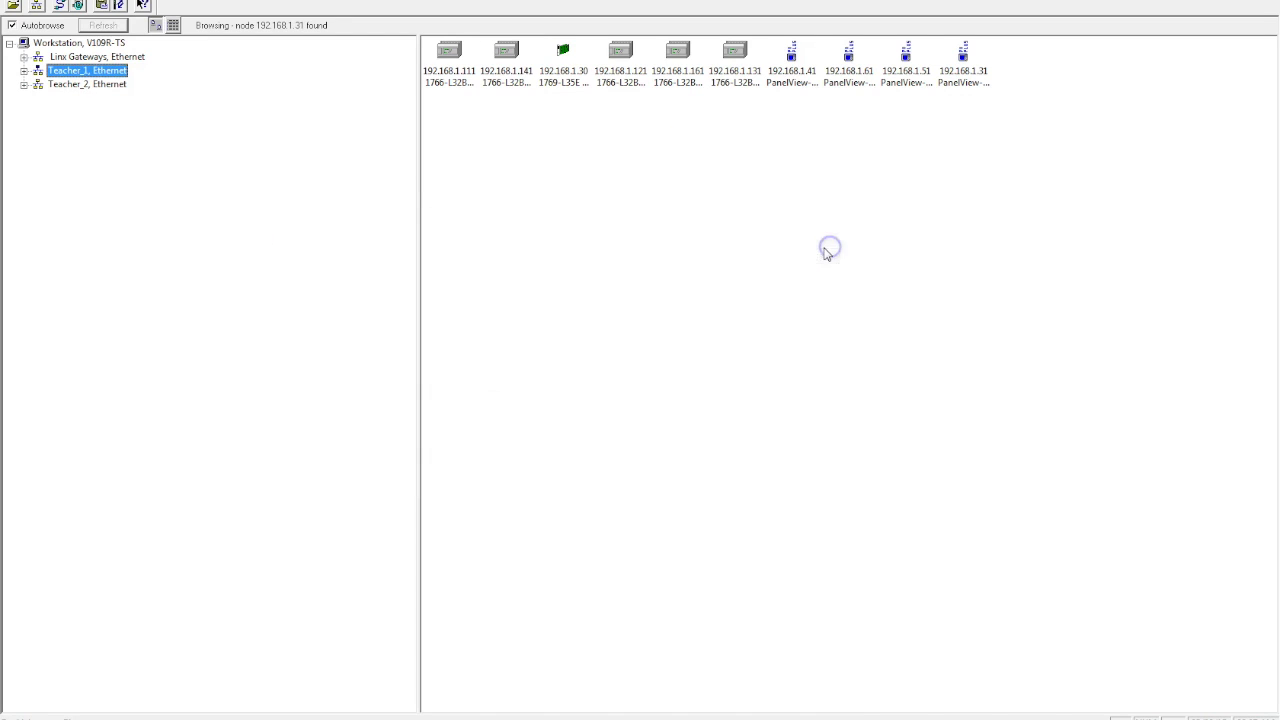
pyautogui.click(24, 85)
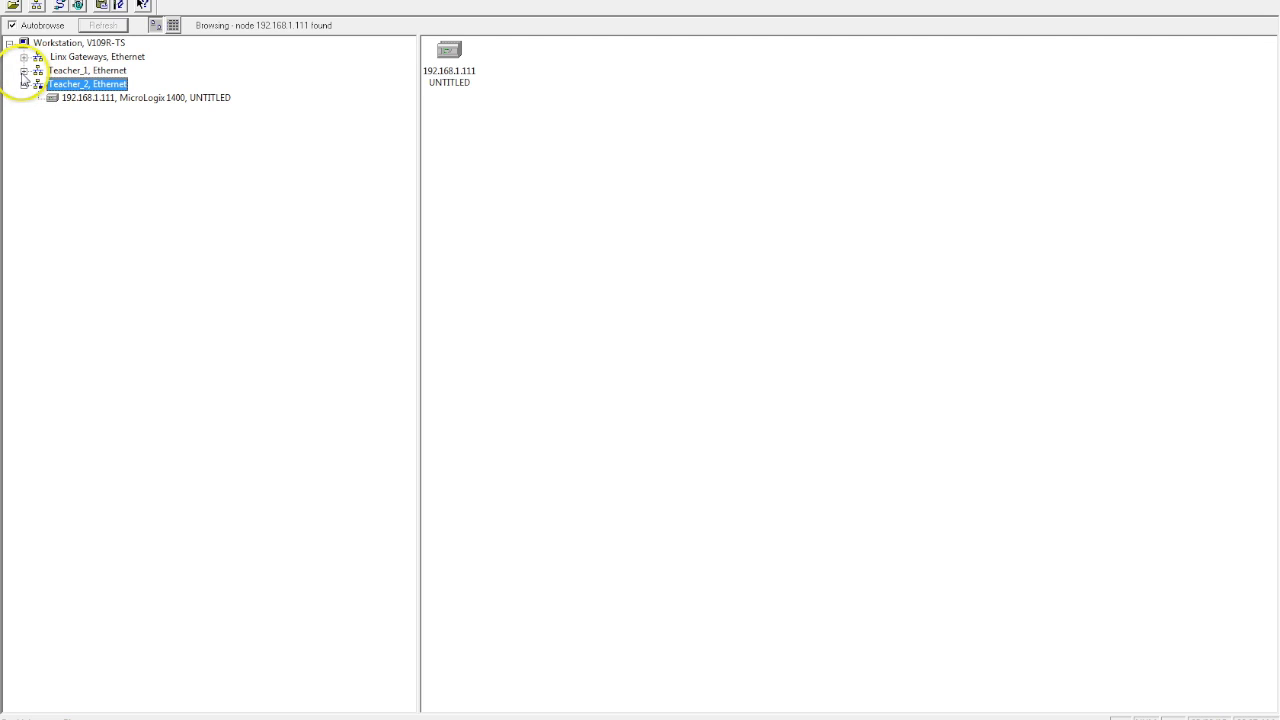
pyautogui.click(23, 71)
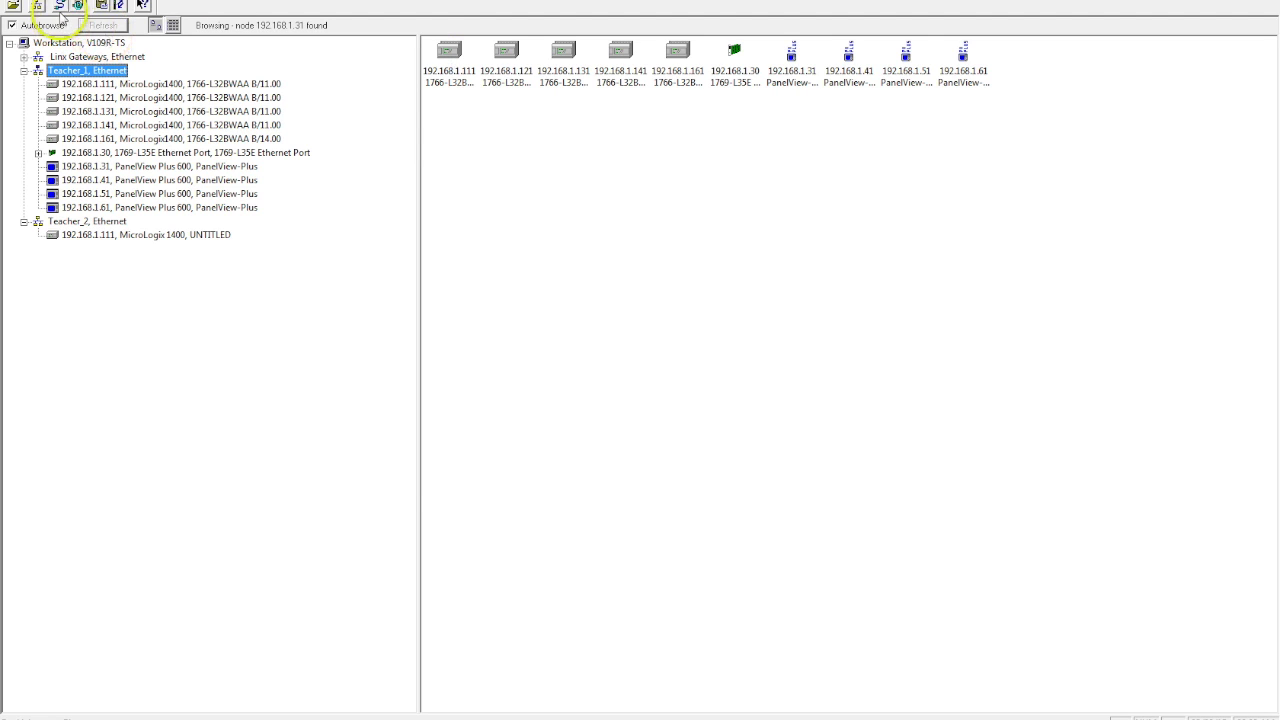
# Reopen Configure Drivers to check both Teacher drivers are Running, browsing driver types without choosing one.
pyautogui.click(60, 7)
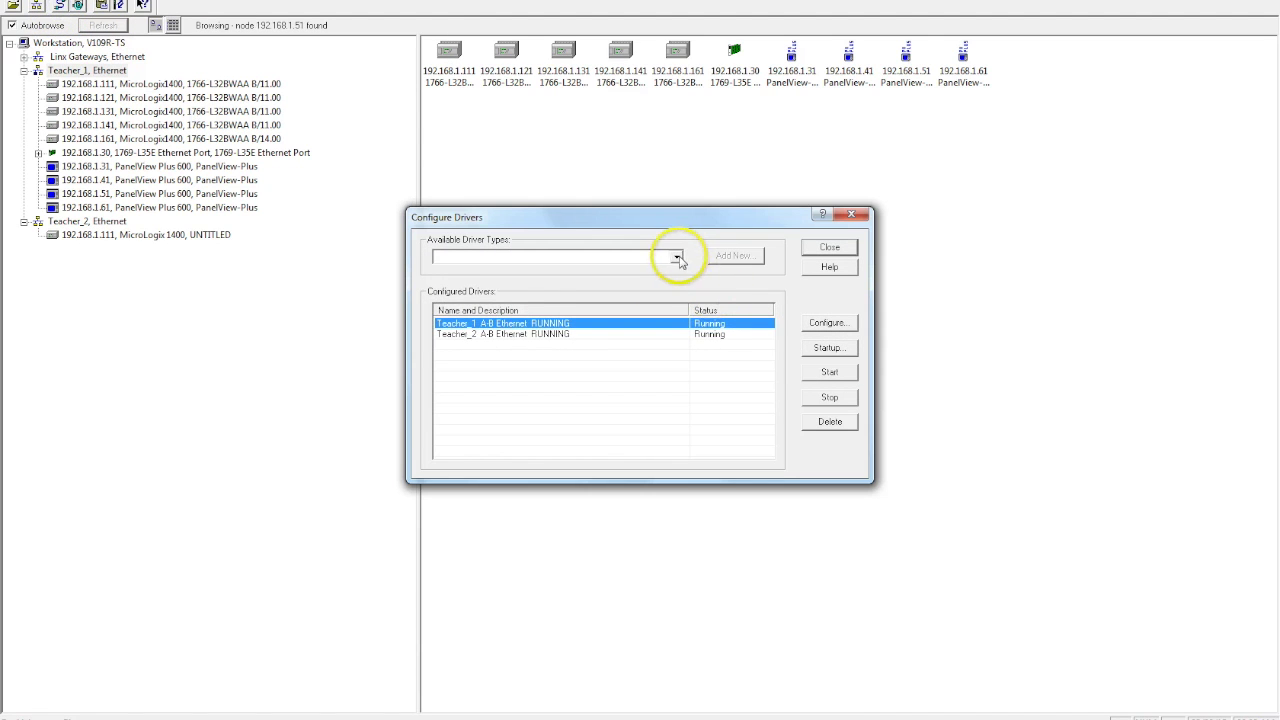
pyautogui.click(676, 256)
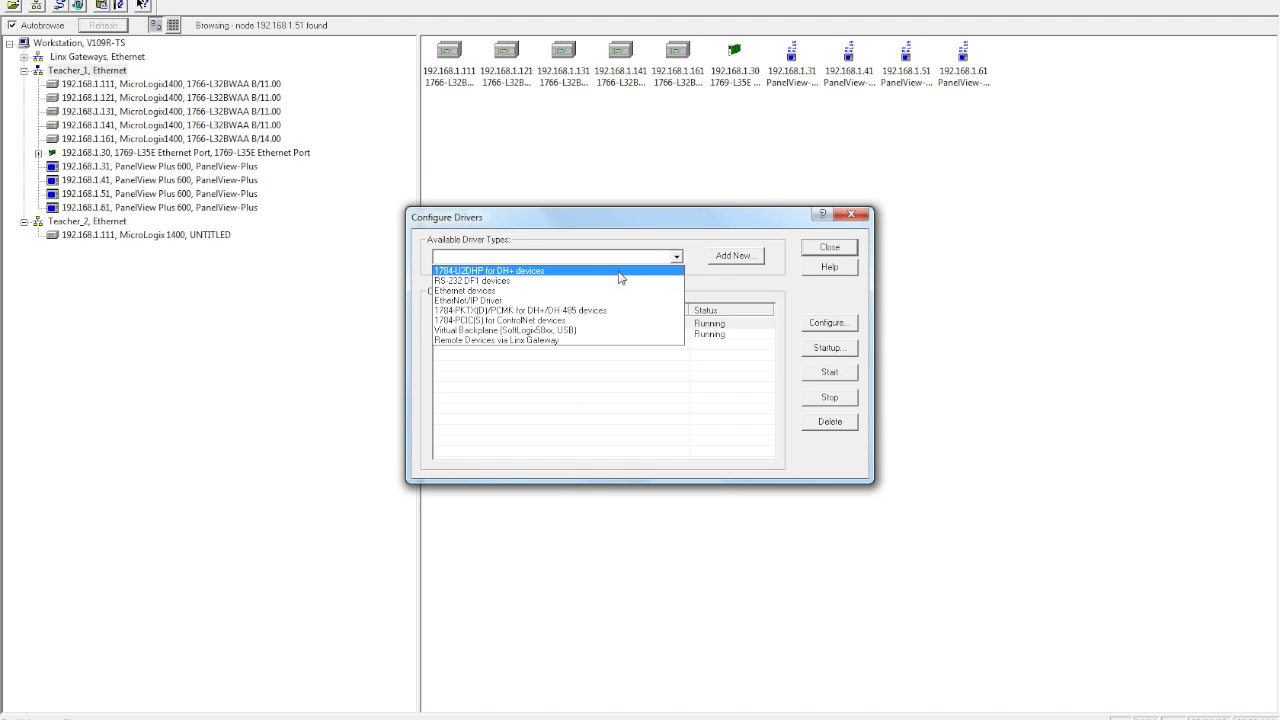
pyautogui.moveTo(618, 276); pyautogui.dragTo(612, 336)
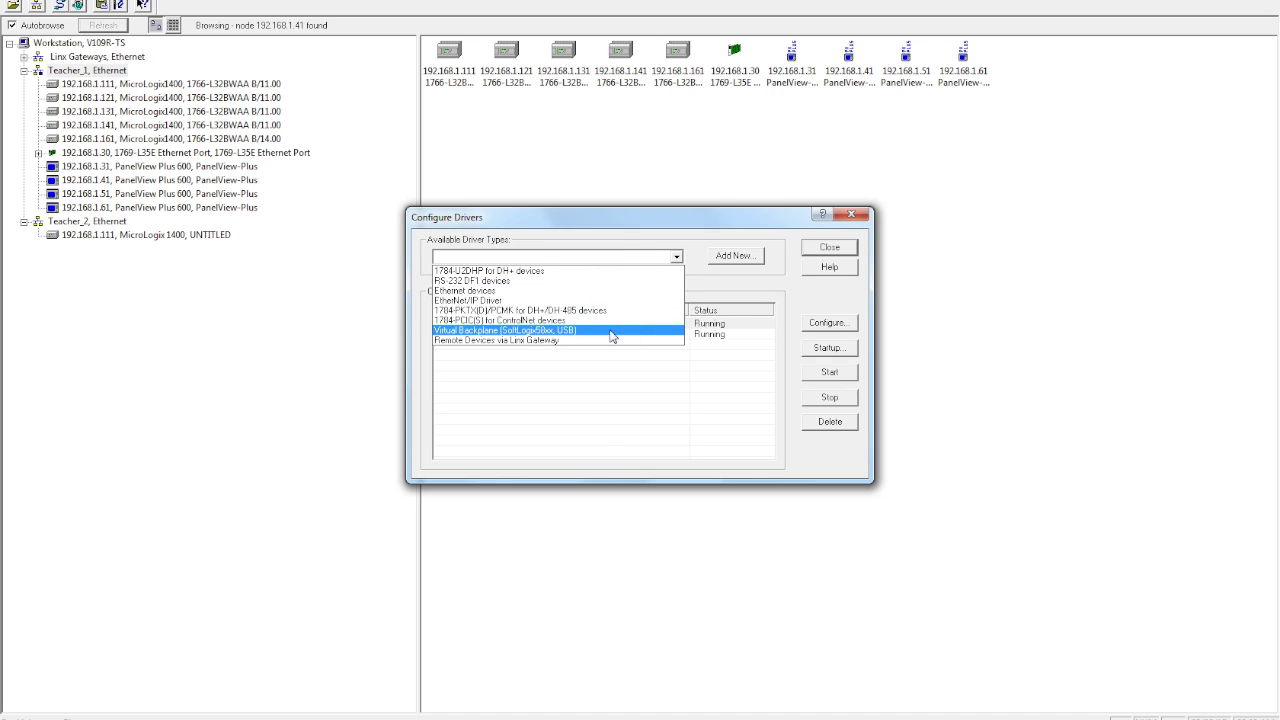
pyautogui.click(745, 280)
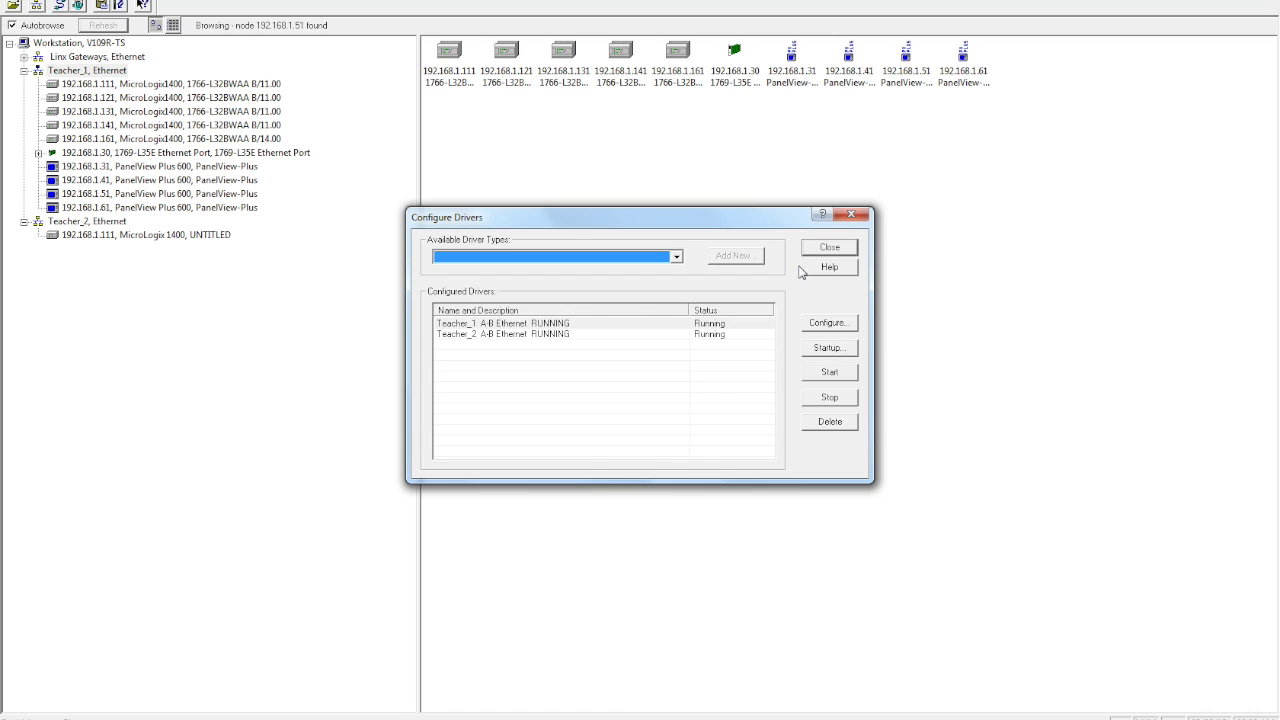
pyautogui.click(831, 249)
pyautogui.click(393, 535)
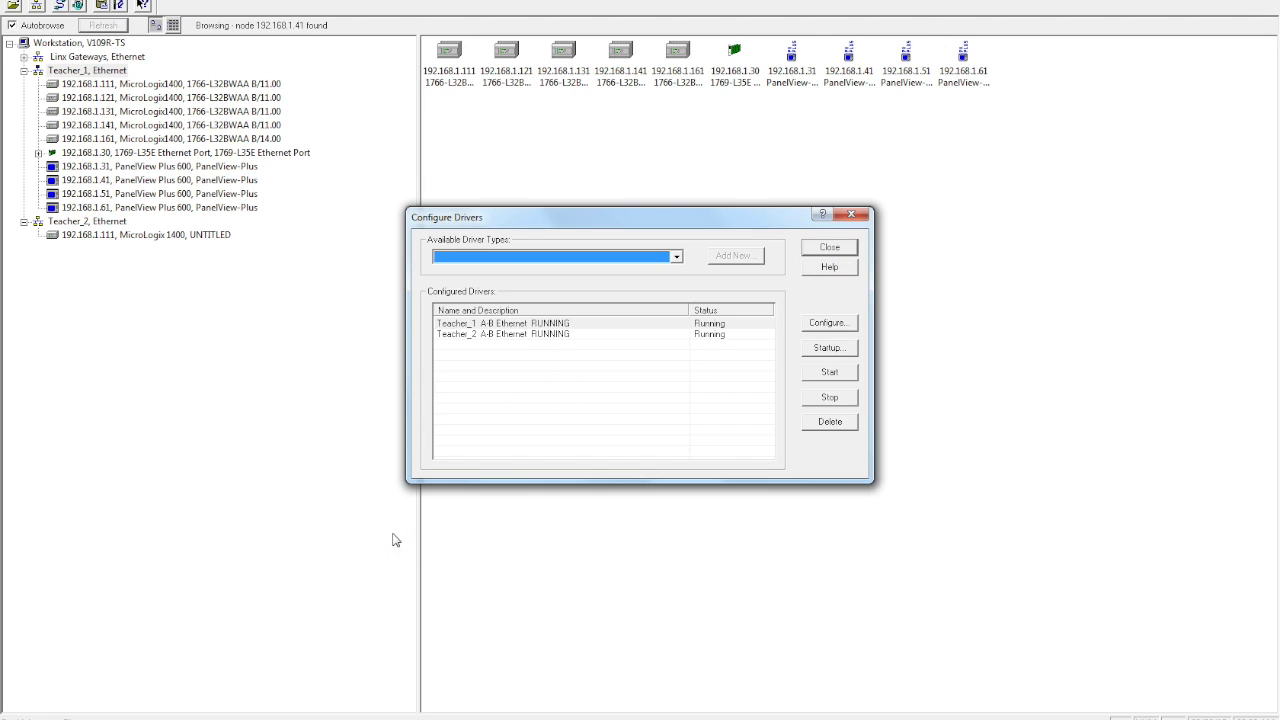